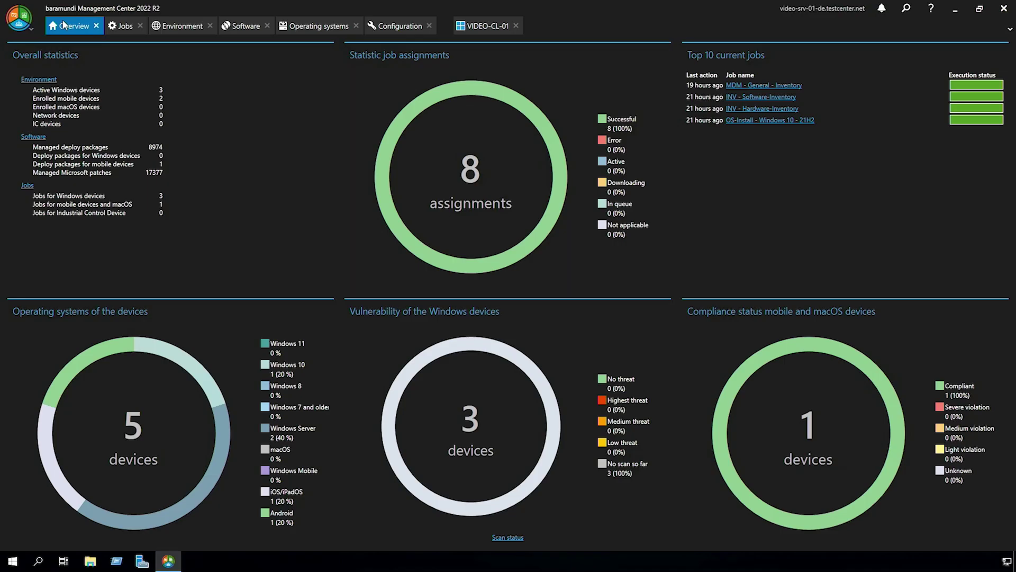
In the Software products tree, expand Google Chrome to show its x86 and x64 version lists.
left_click(242, 26)
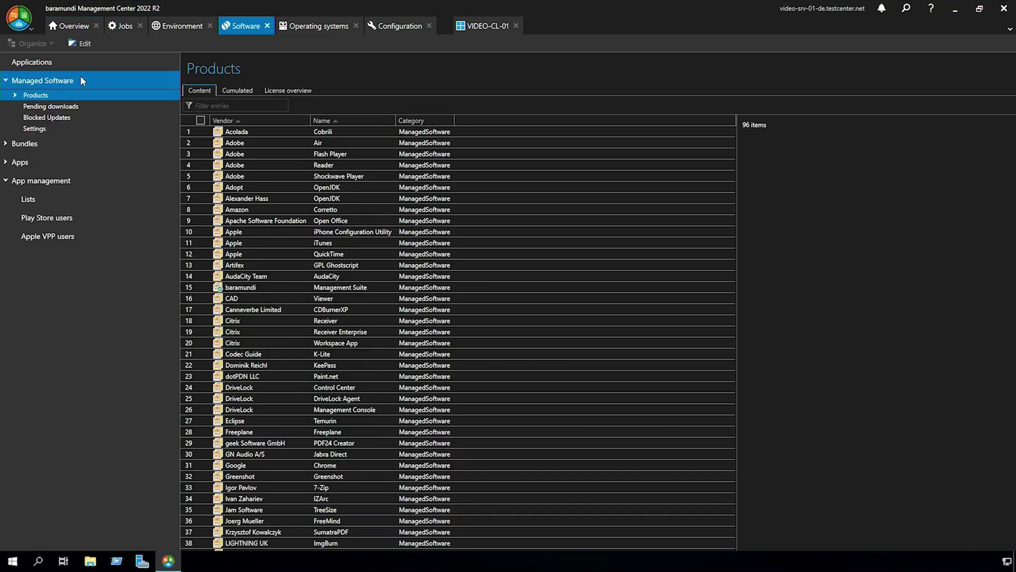
left_click(16, 96)
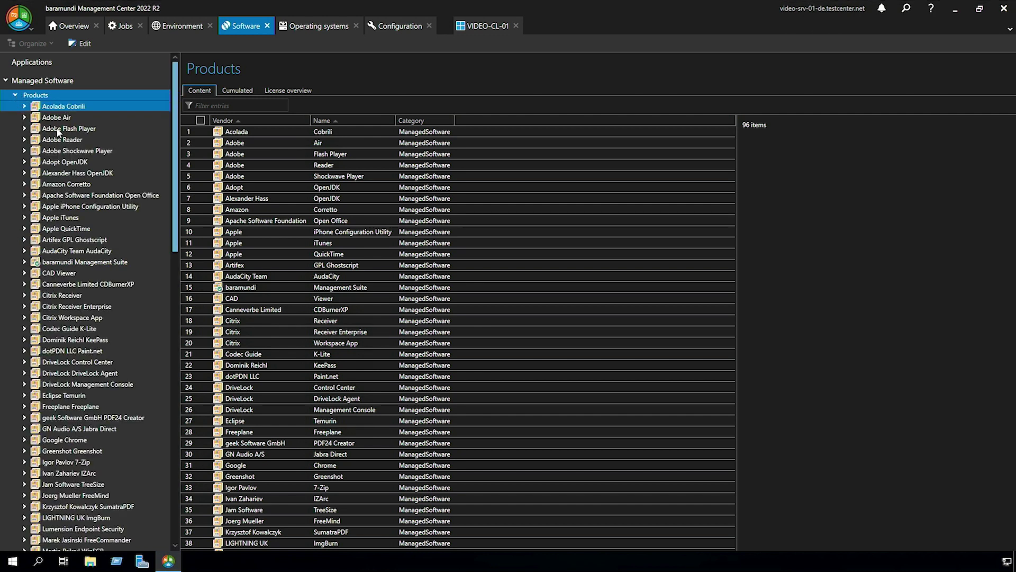
scroll(93, 166, "down", 4)
scroll(93, 166, "down", 3)
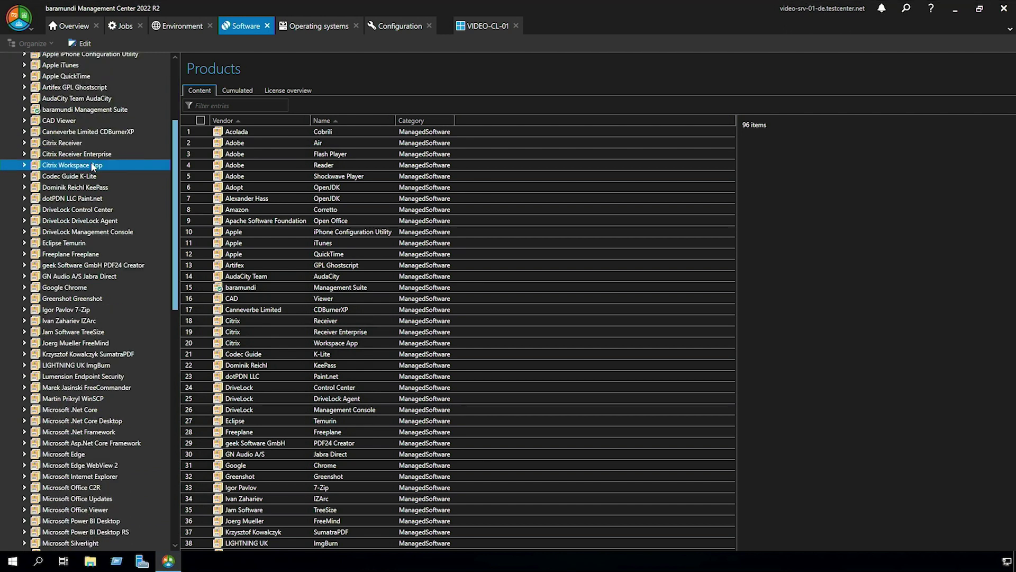
scroll(93, 165, "down", 9)
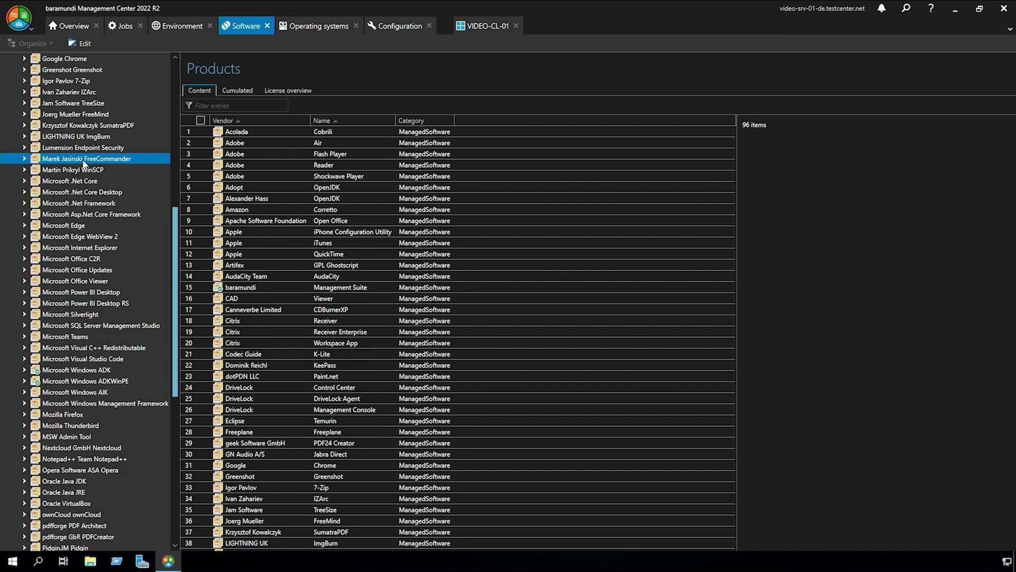
scroll(25, 114, "up", 2)
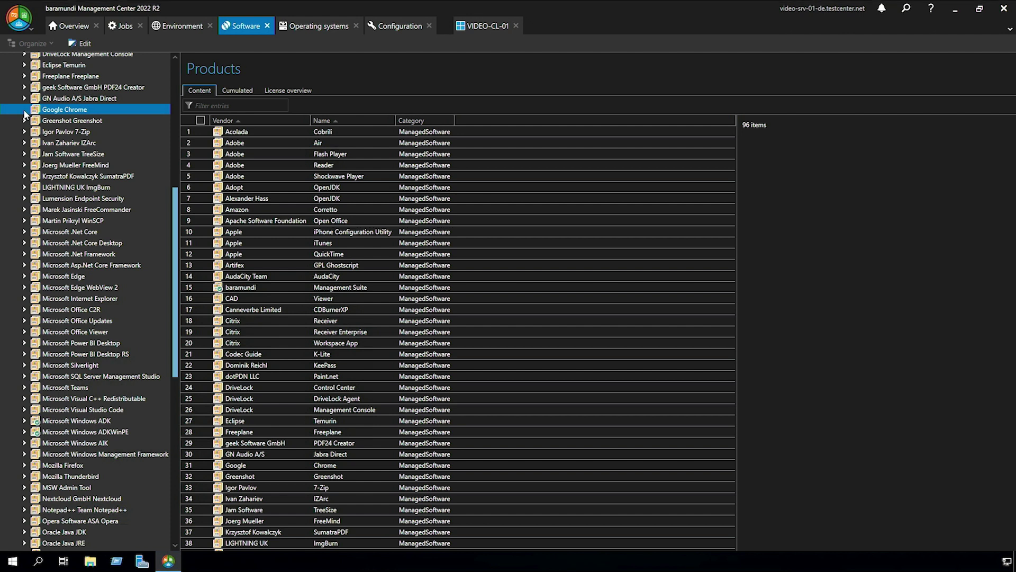
left_click(24, 110)
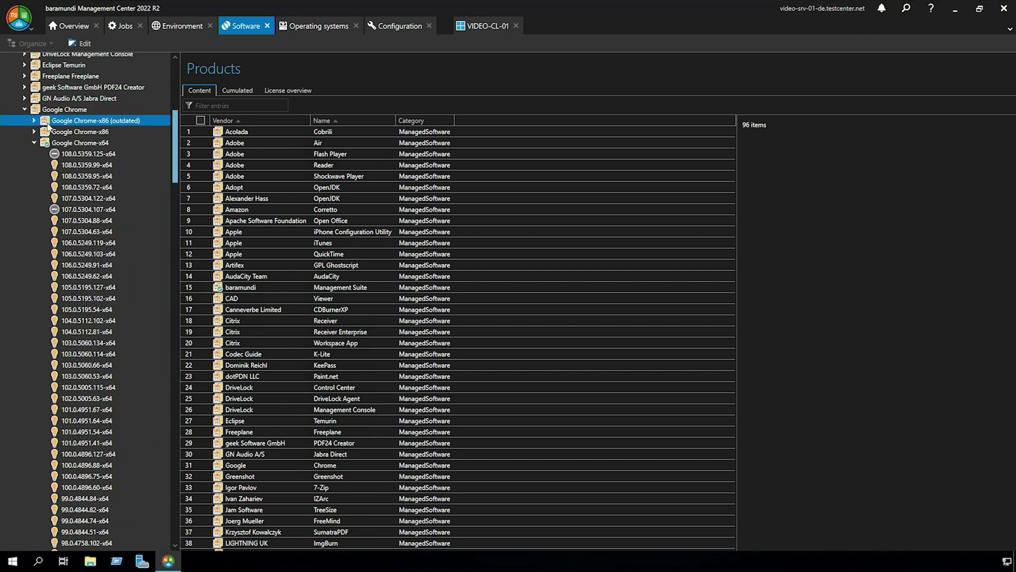
Set the release level of Chrome 107.0.5304.107-x64 to Released.
left_click(88, 210)
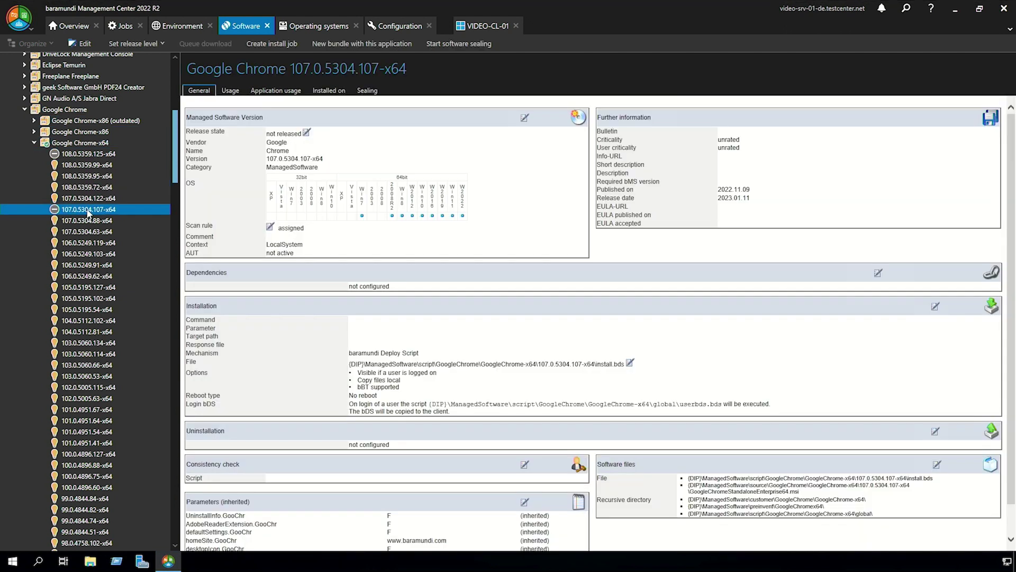
right_click(88, 212)
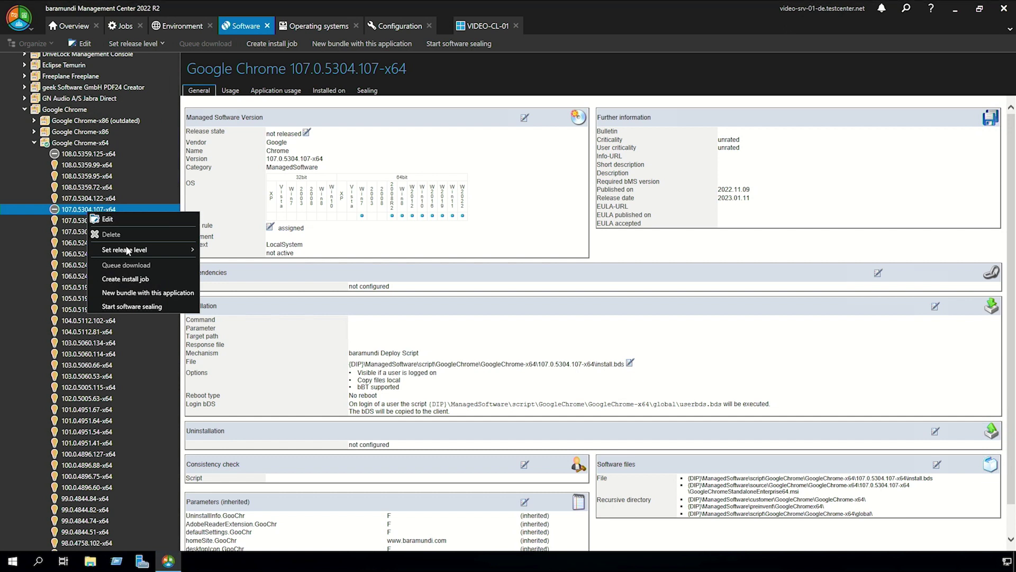
mouse_move(127, 250)
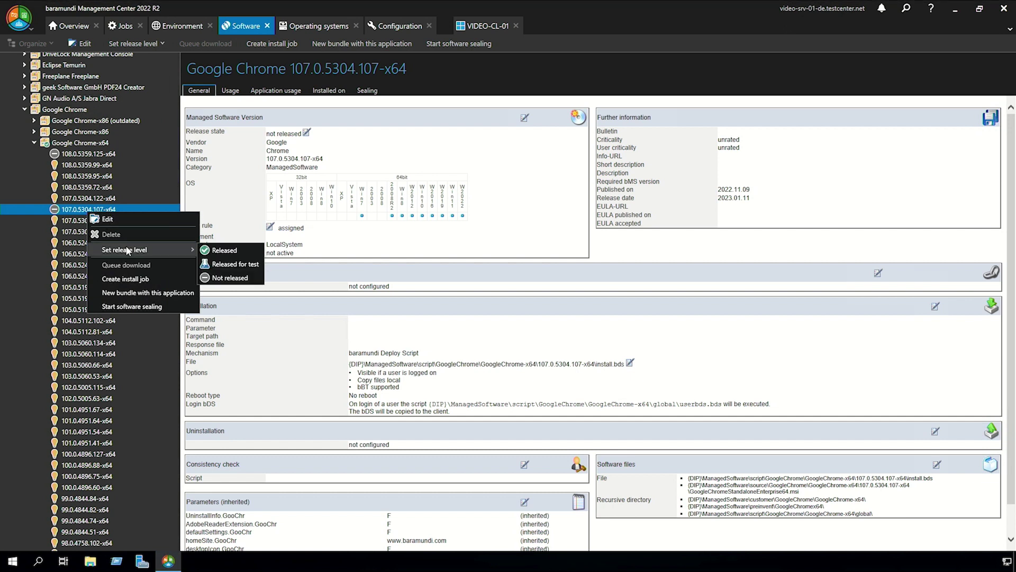
left_click(223, 251)
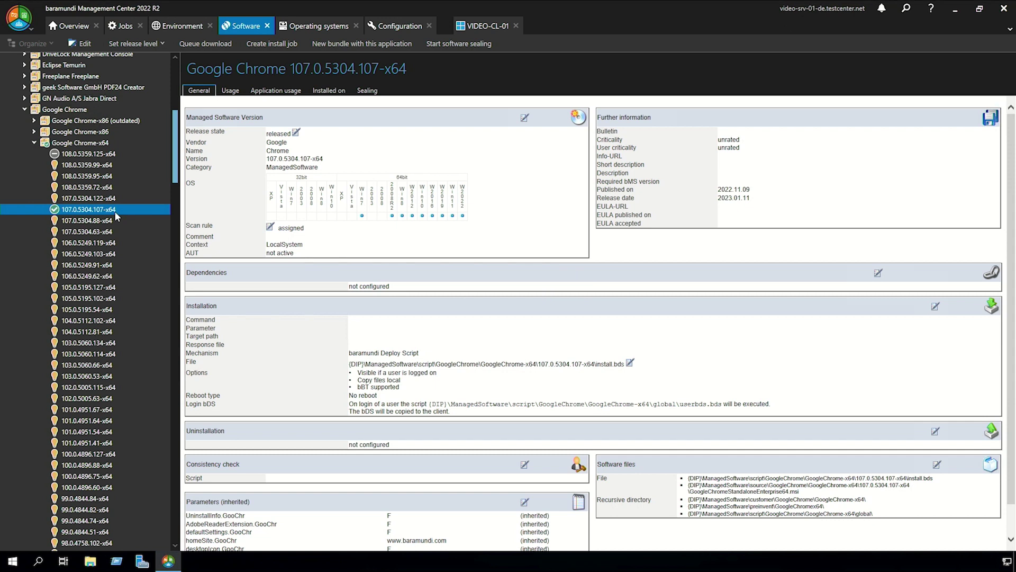
right_click(116, 211)
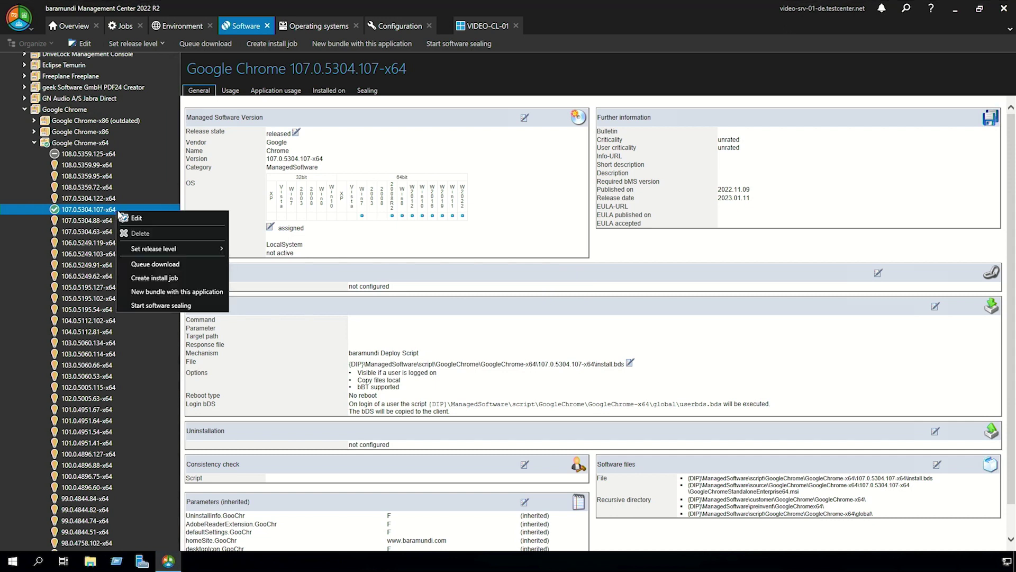
Create an install job for Chrome 107.0.5304.107-x64 with the suggested job name.
left_click(161, 274)
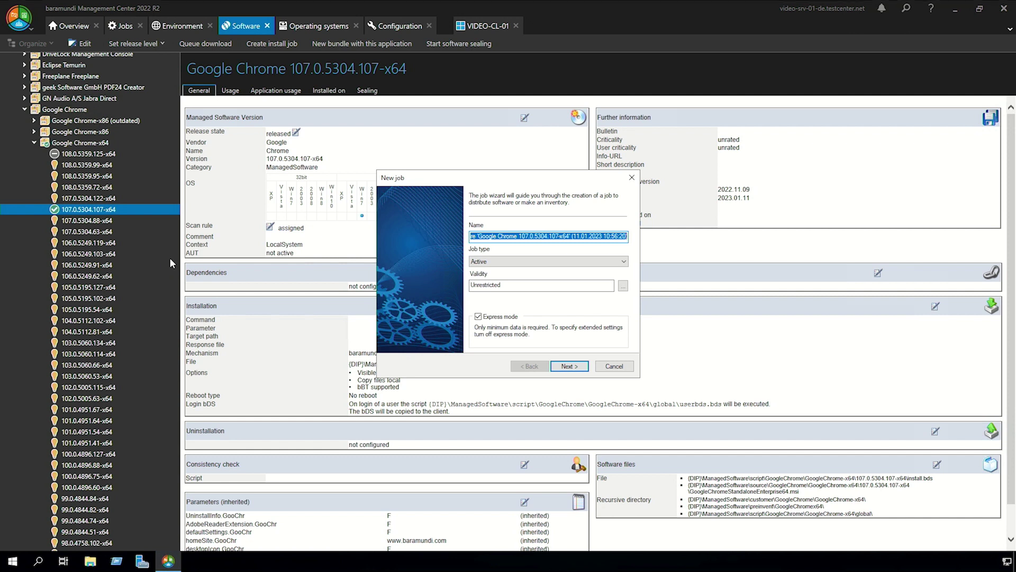
left_click(571, 367)
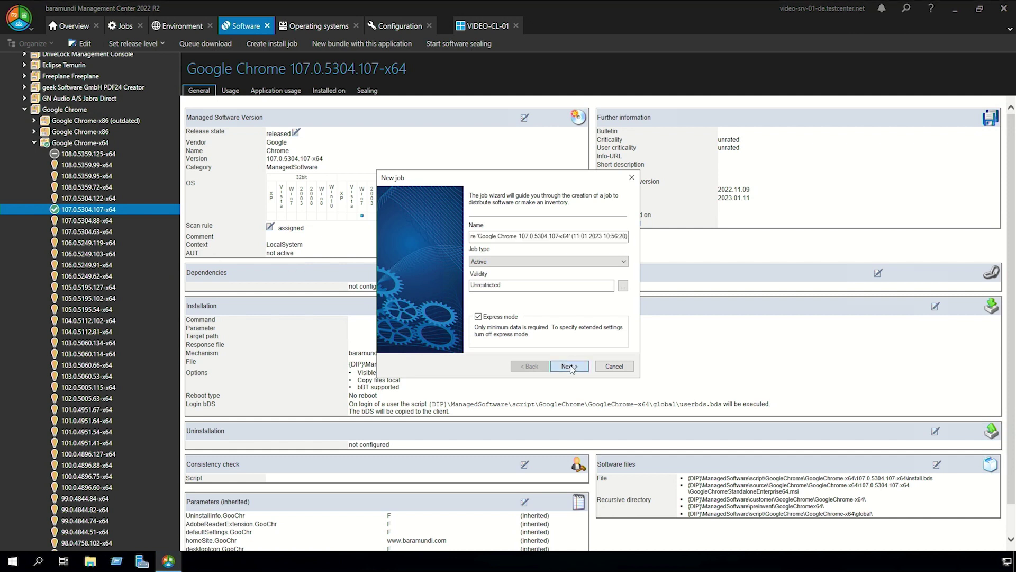
left_click(570, 366)
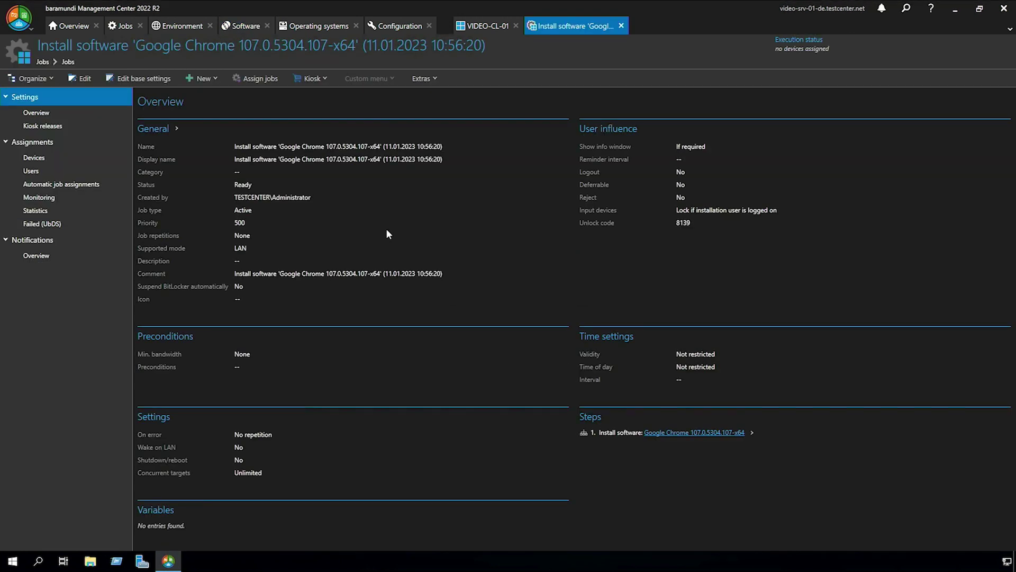
Assign the new install job to client VIDEO-CL-01.
left_click(272, 81)
type("cl")
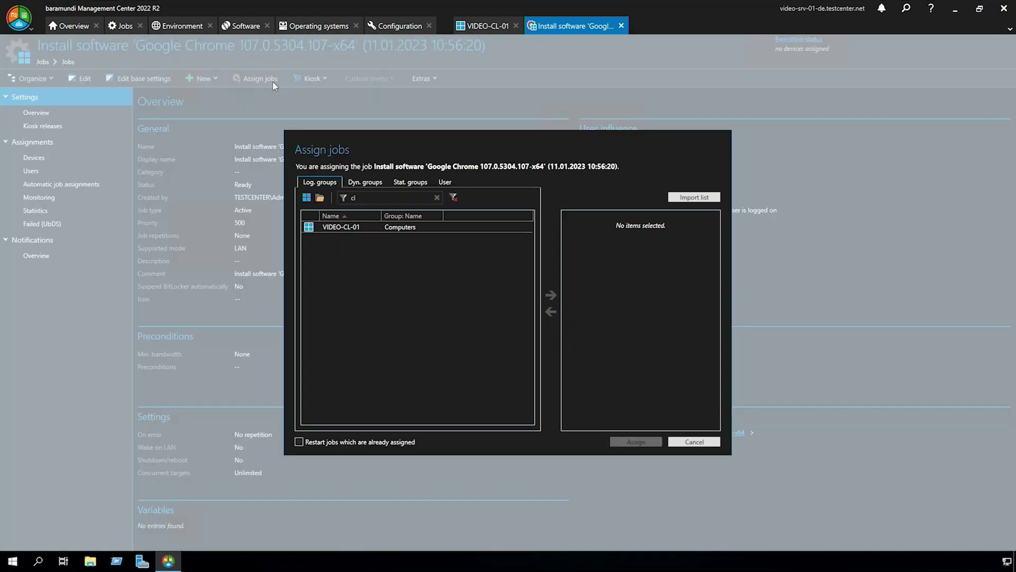
double_click(354, 229)
left_click(625, 440)
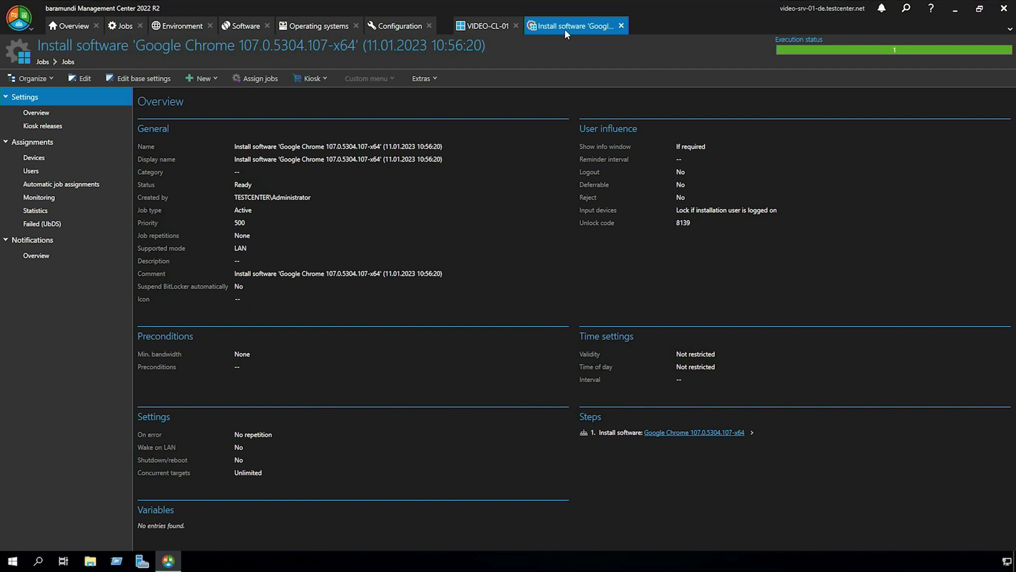
left_click(243, 26)
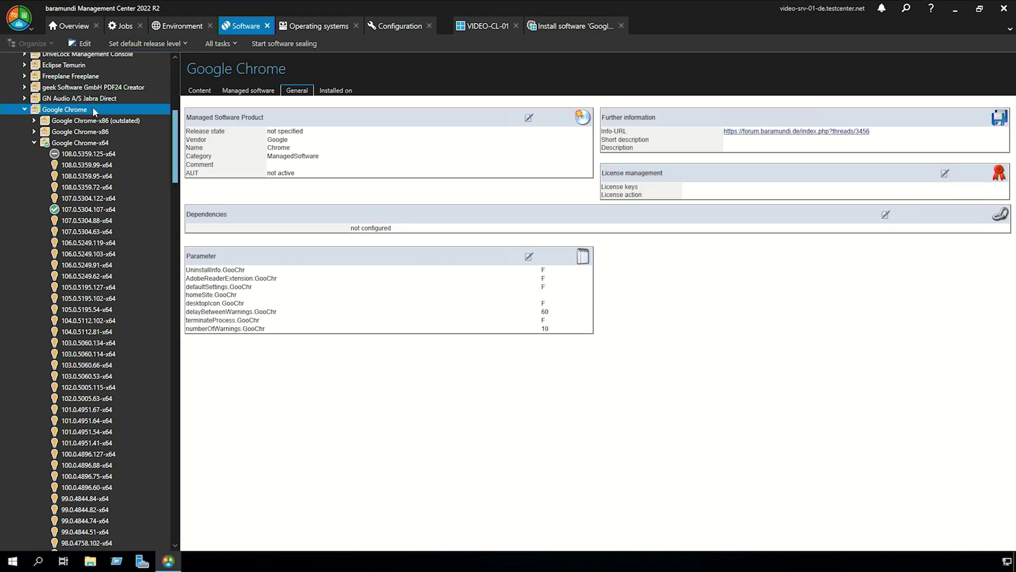
right_click(93, 110)
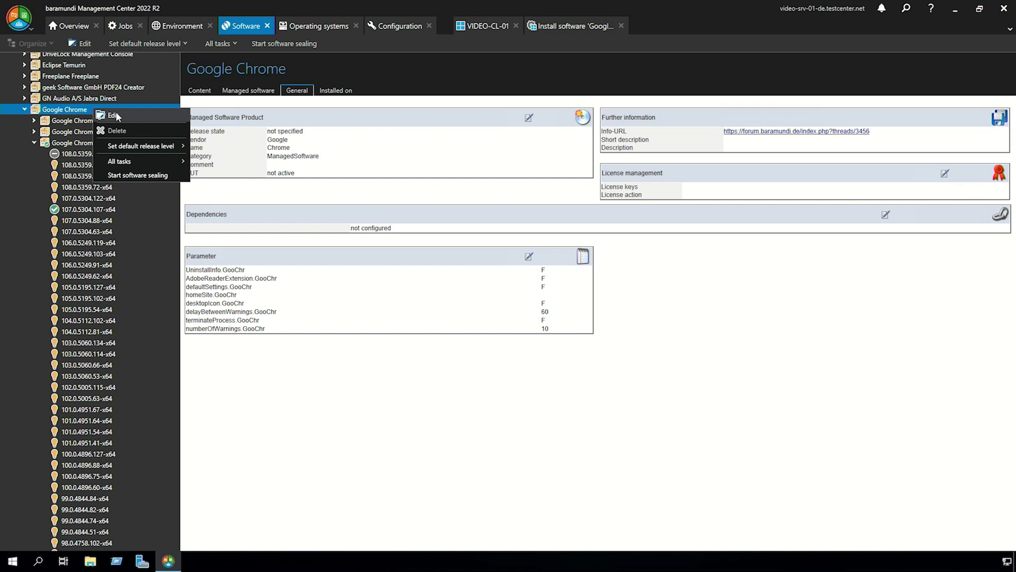
left_click(116, 116)
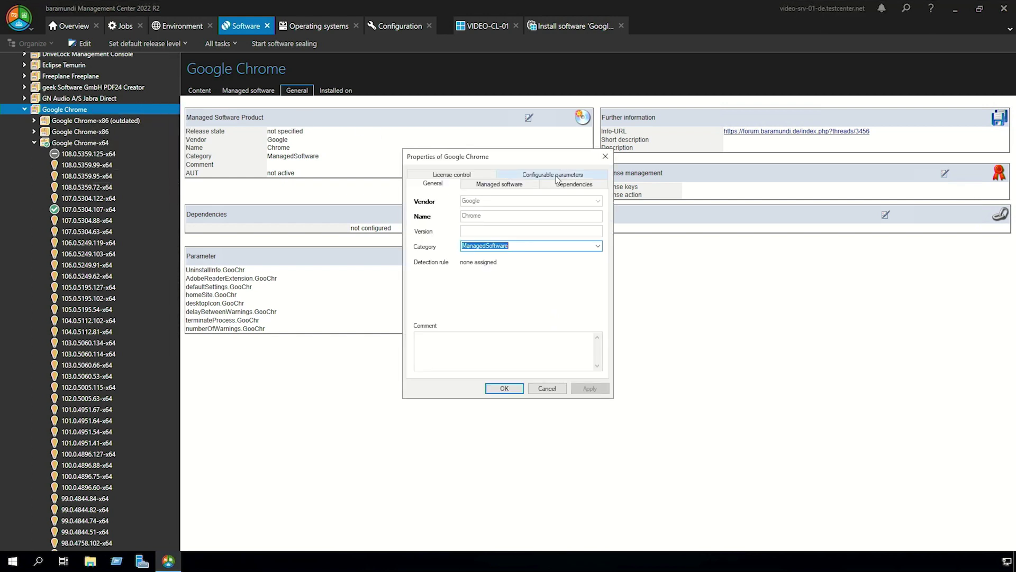
left_click(556, 179)
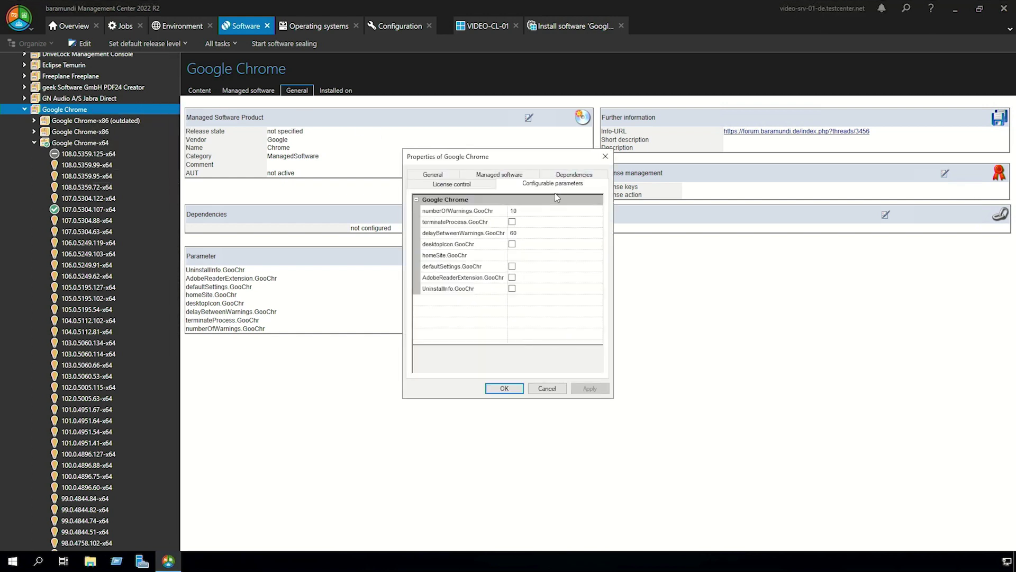
left_click(541, 254)
type("ww")
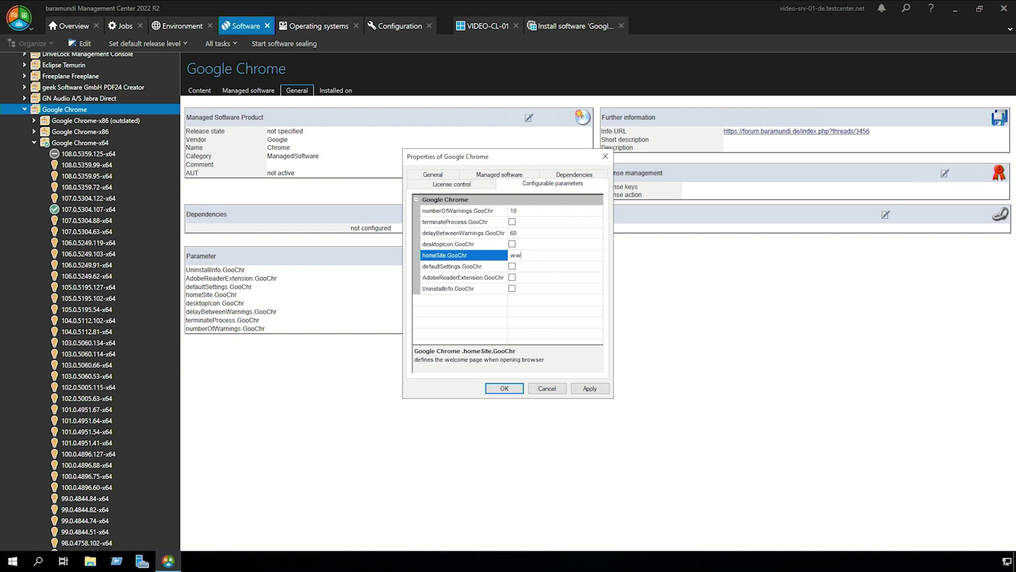
type("w.baramundi.com")
left_click(590, 389)
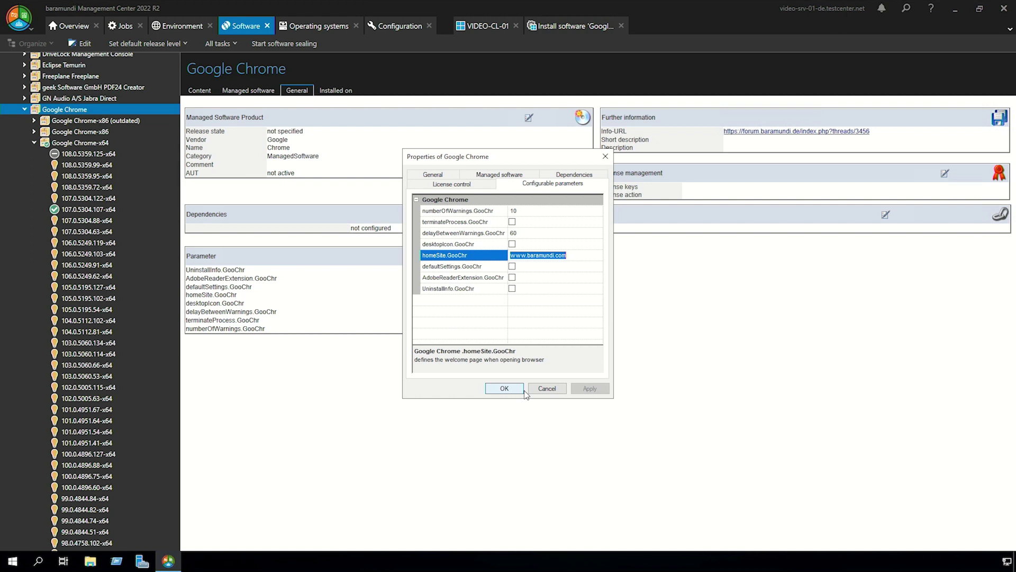
left_click(524, 391)
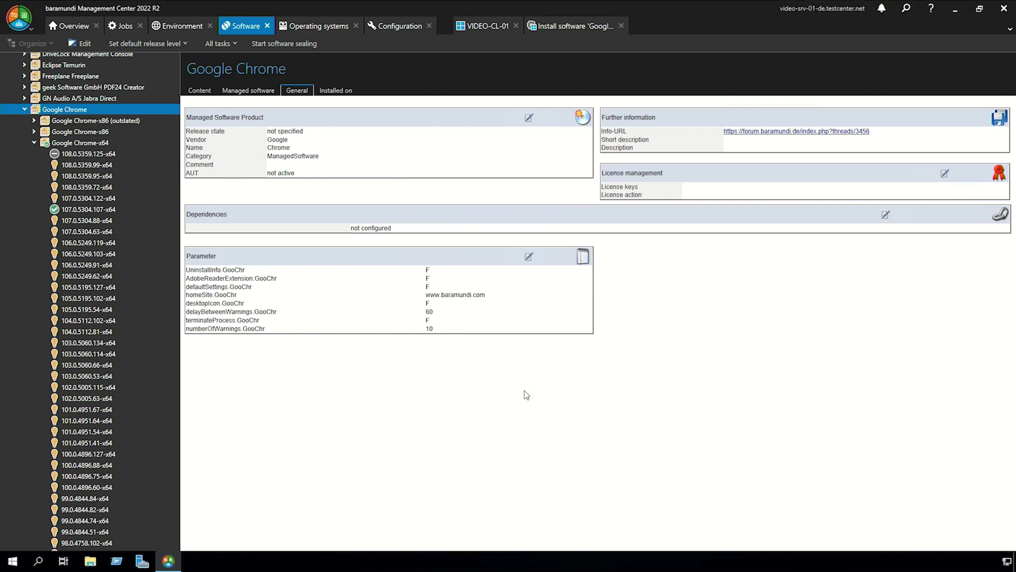
Set the release level of Chrome 108.0.5359.125-x64 to Released.
left_click(95, 154)
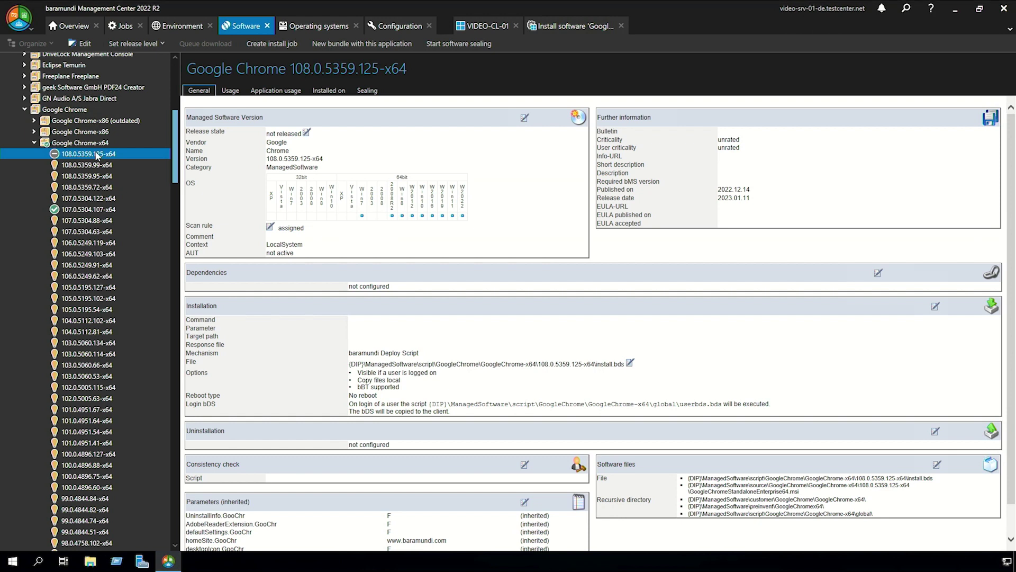
right_click(96, 154)
mouse_move(153, 190)
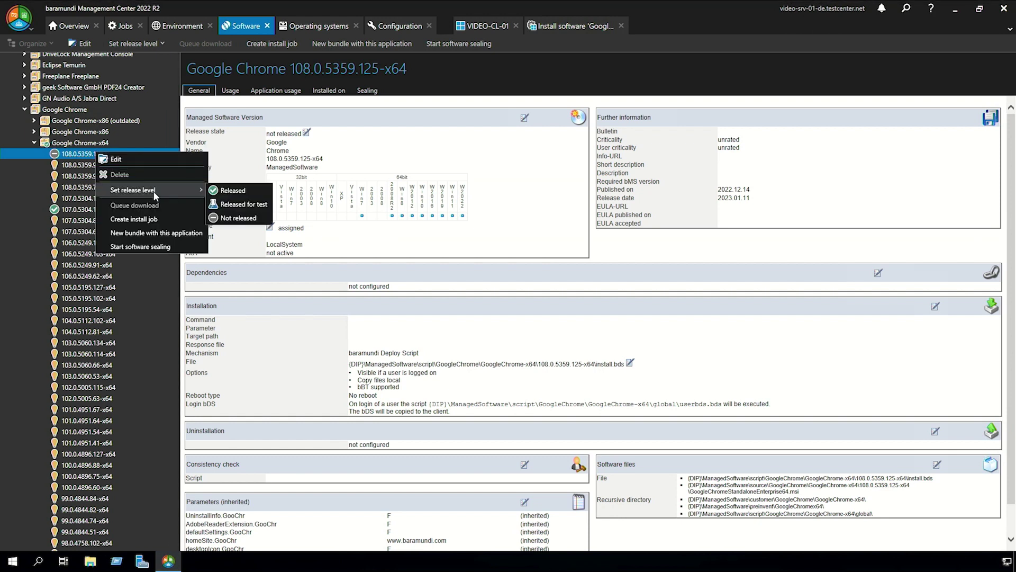
left_click(234, 192)
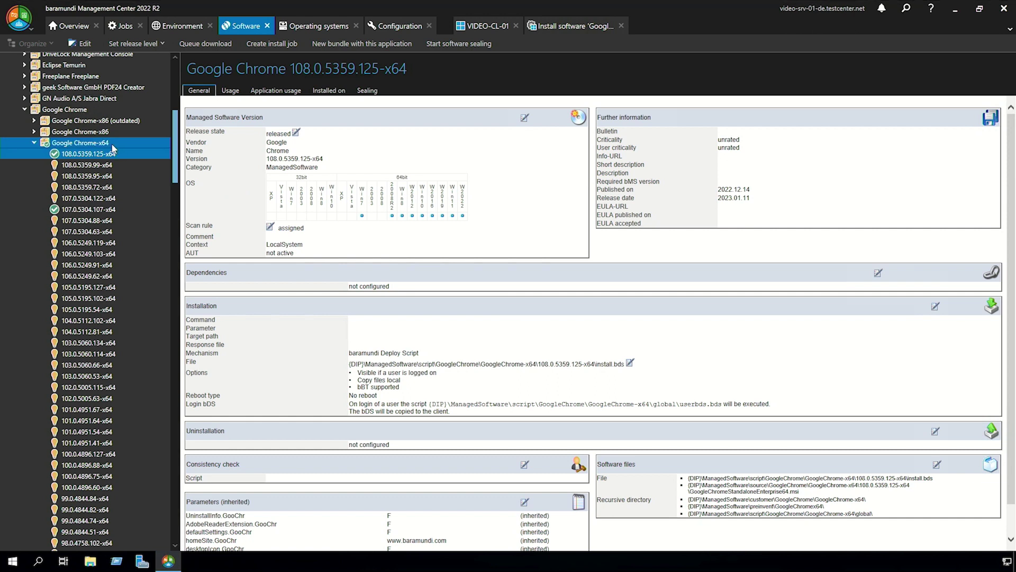
Make Released the default release level of Google Chrome-x64 and apply it to all child versions.
left_click(103, 144)
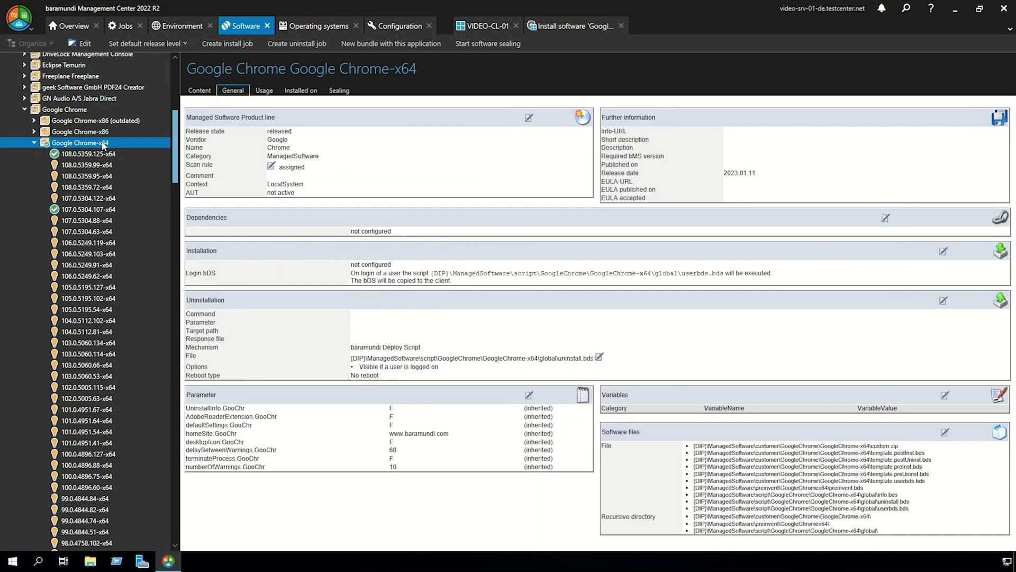
right_click(103, 145)
mouse_move(157, 183)
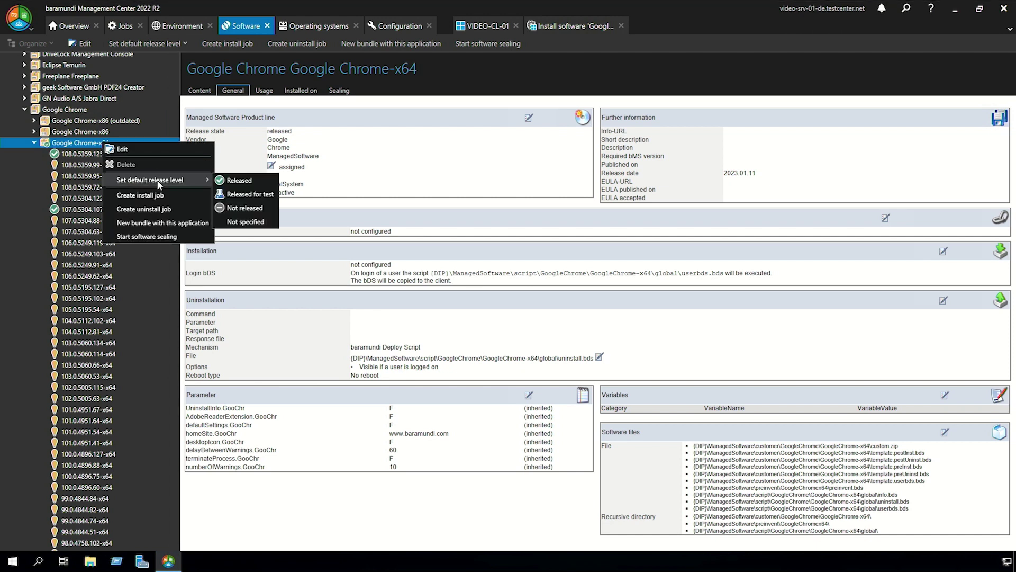
left_click(228, 180)
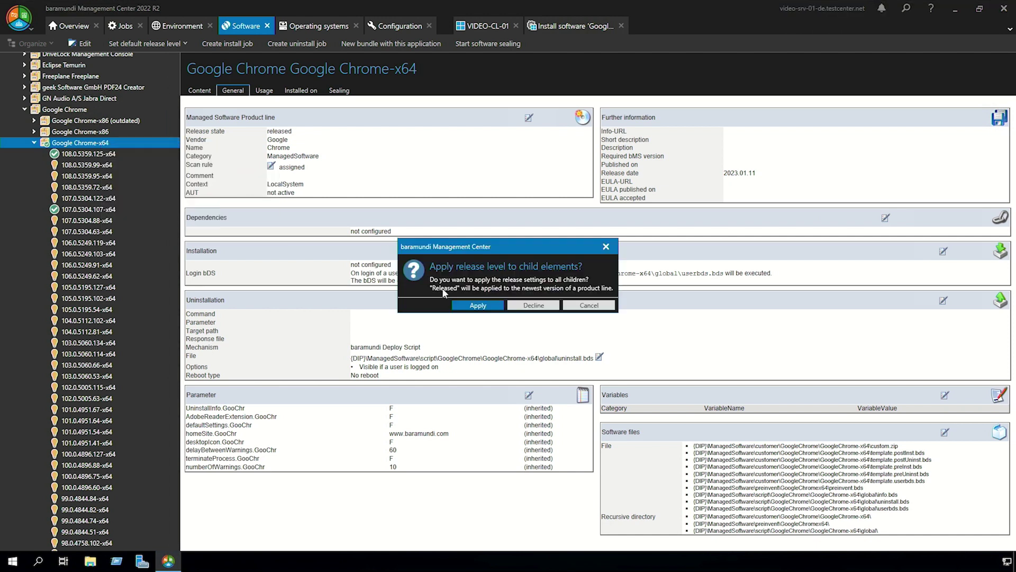
left_click(462, 309)
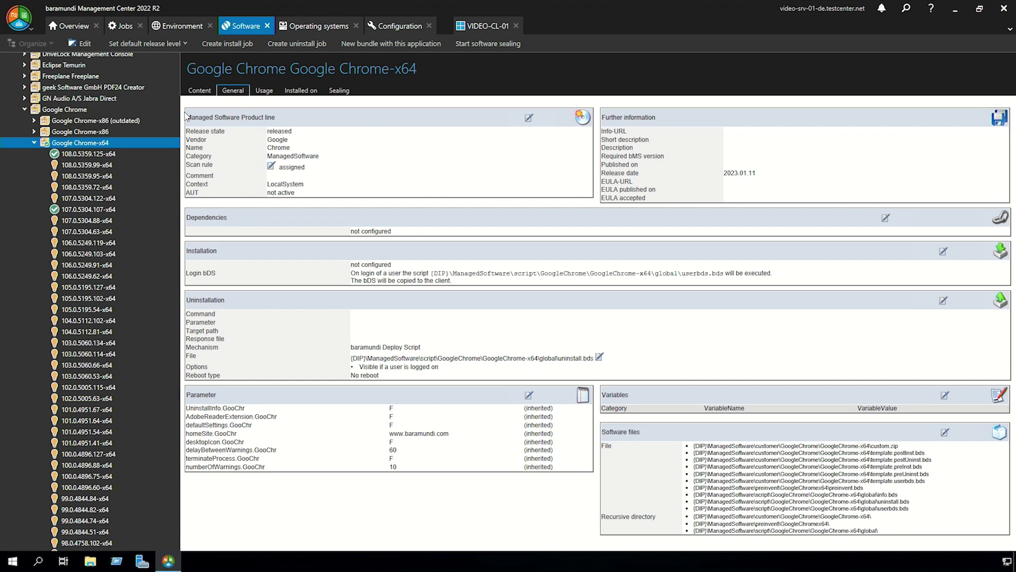
Start a new Windows device job in the Managed Software jobs folder and name it.
left_click(120, 28)
left_click(69, 88)
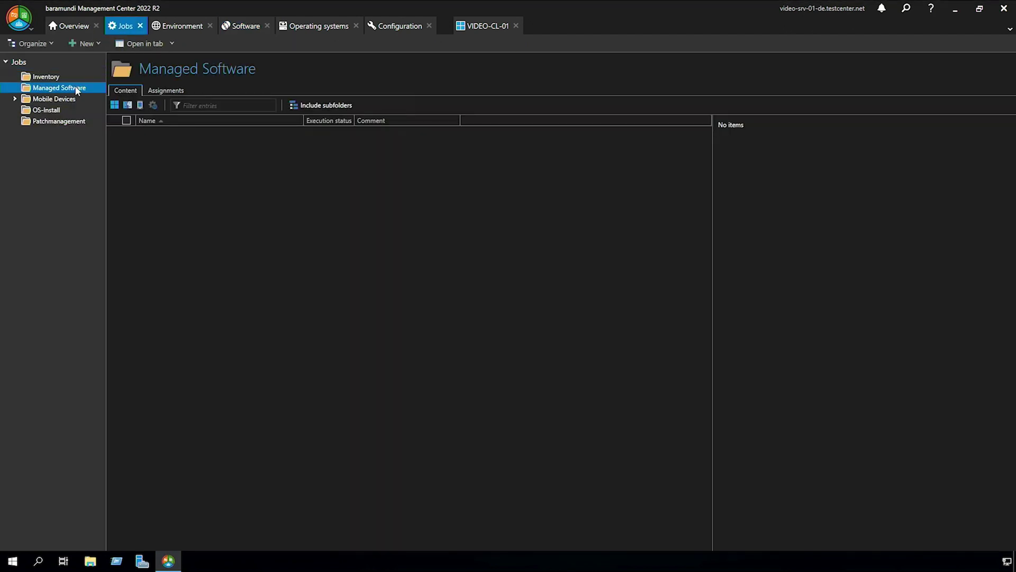
right_click(143, 146)
mouse_move(160, 170)
left_click(218, 170)
type("7-Zip Install")
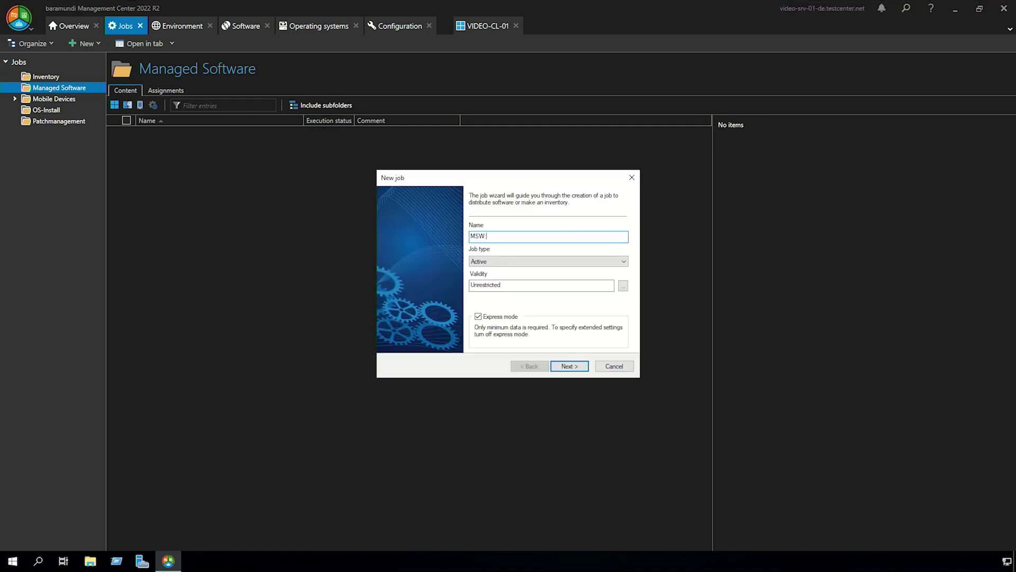
key("Return")
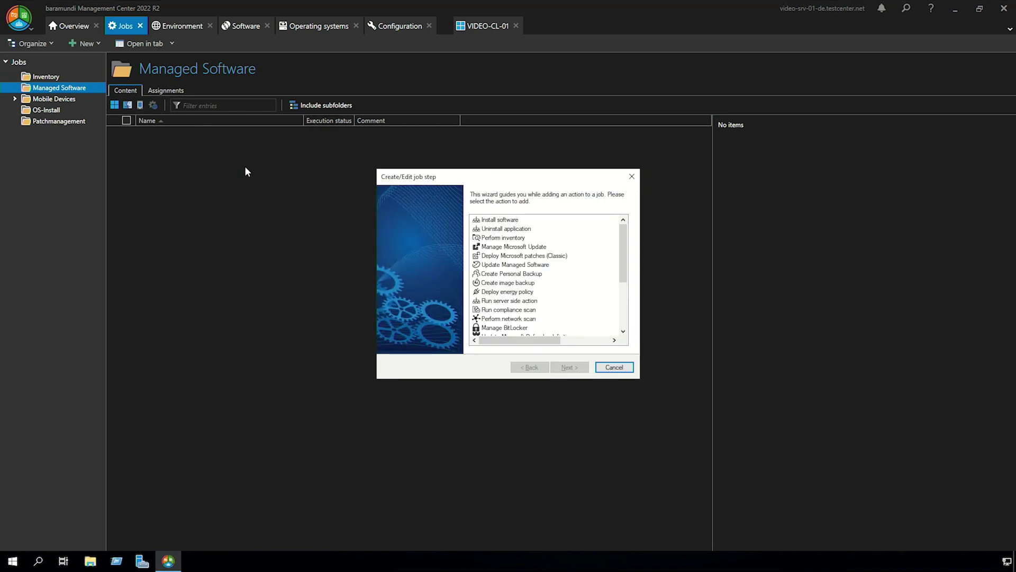
Add an Update Managed Software step using Inventory and Update, leave the product filter empty, and finish.
double_click(510, 265)
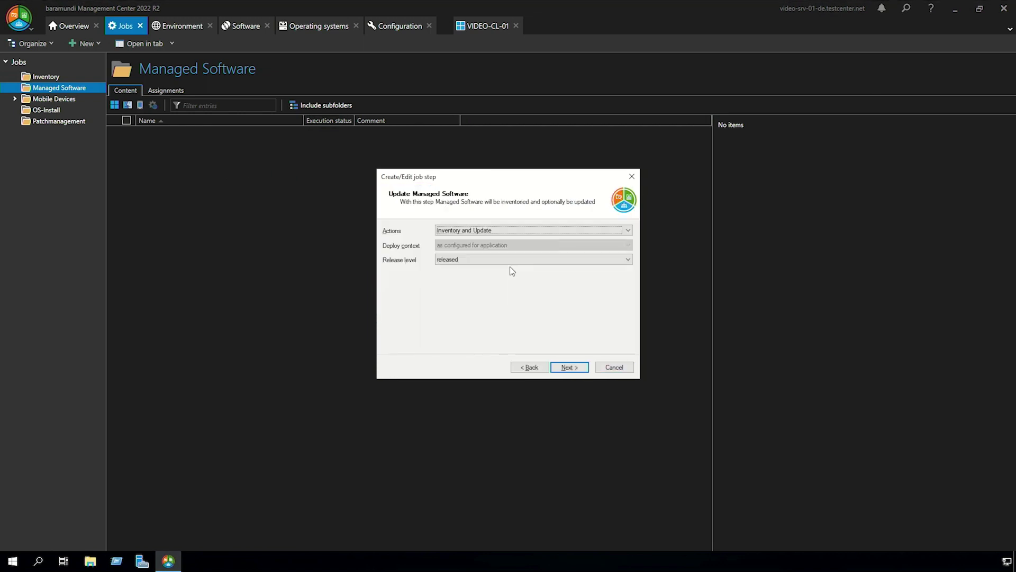
left_click(506, 230)
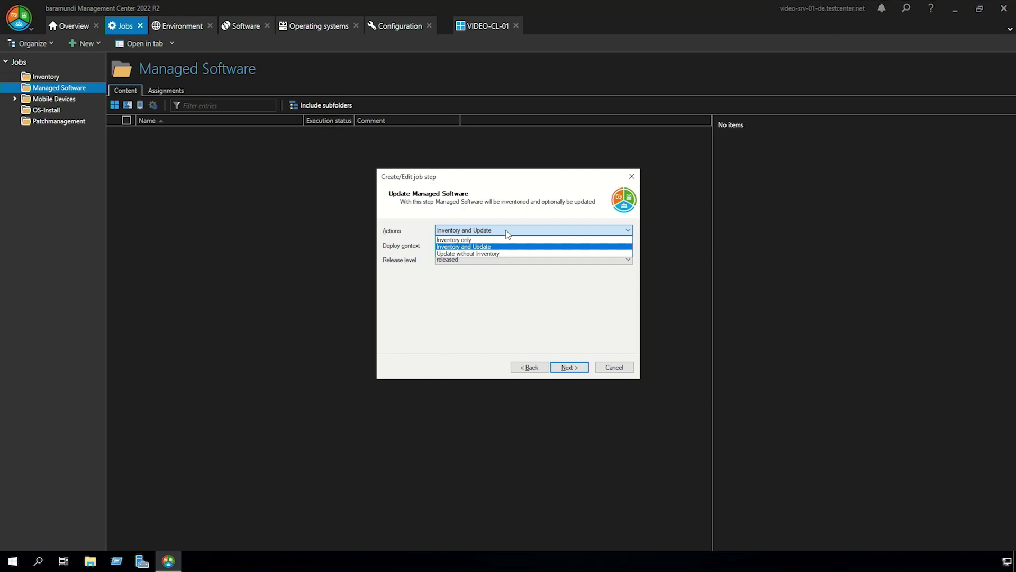
left_click(492, 247)
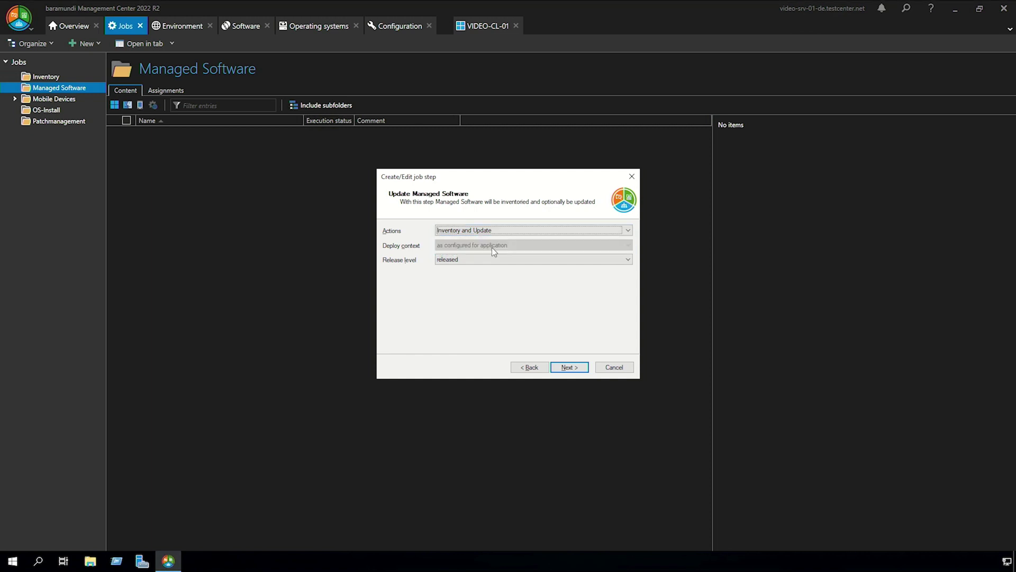
left_click(569, 369)
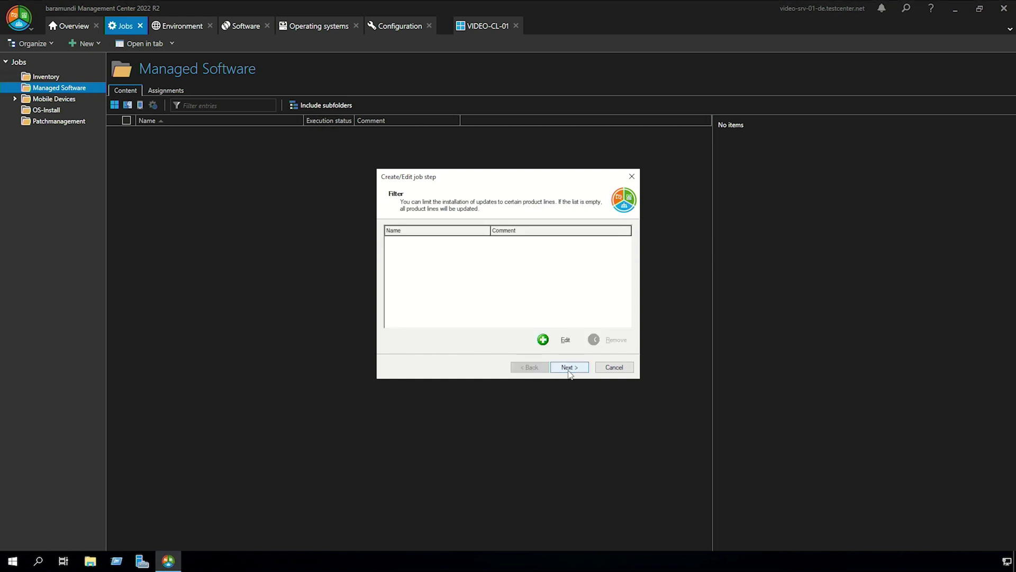
left_click(569, 370)
left_click(569, 371)
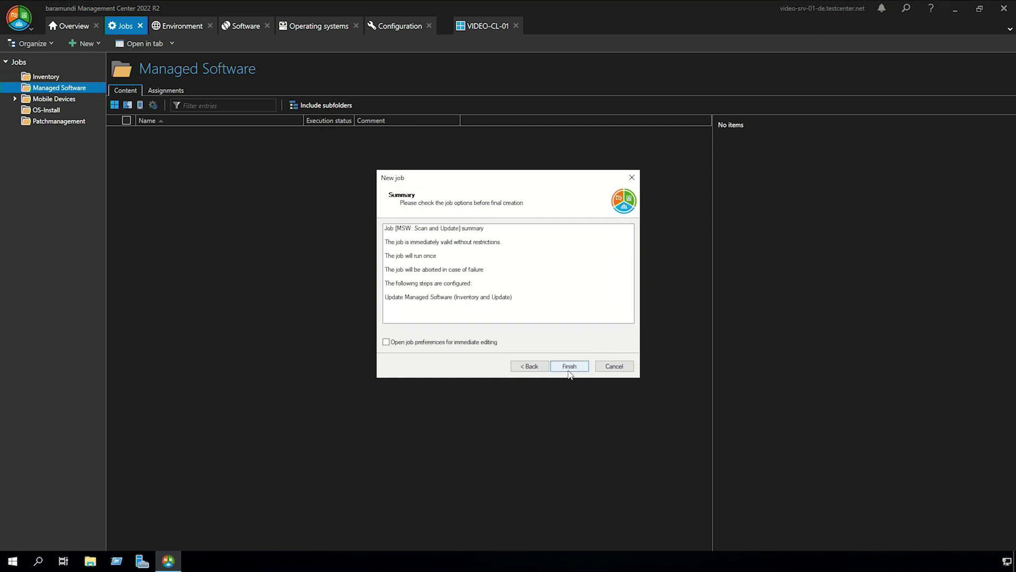
left_click(569, 368)
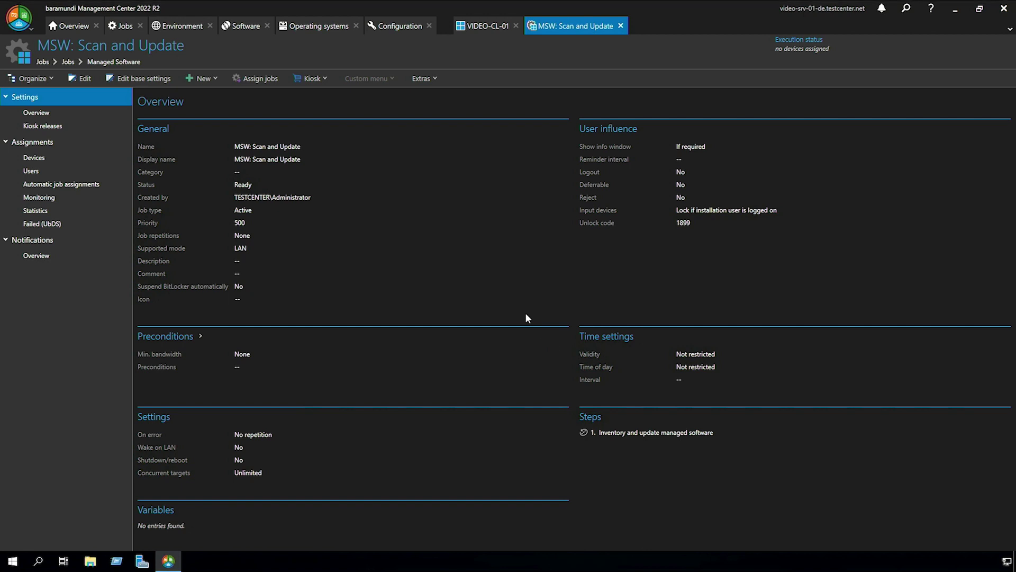
Assign MSW: Scan and Update to VIDEO-CL-01 and check the client's job list.
left_click(259, 78)
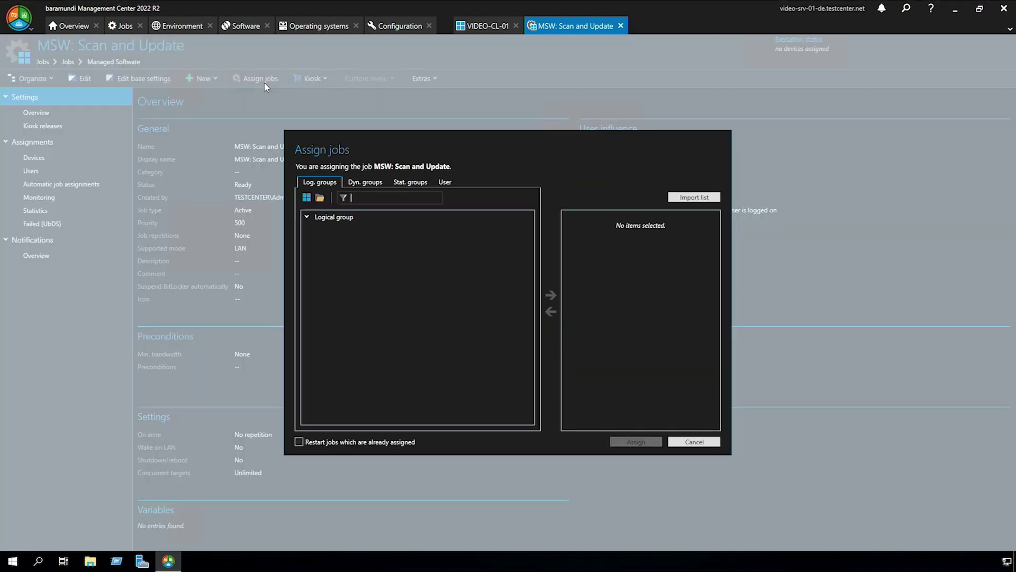
type("c")
double_click(390, 229)
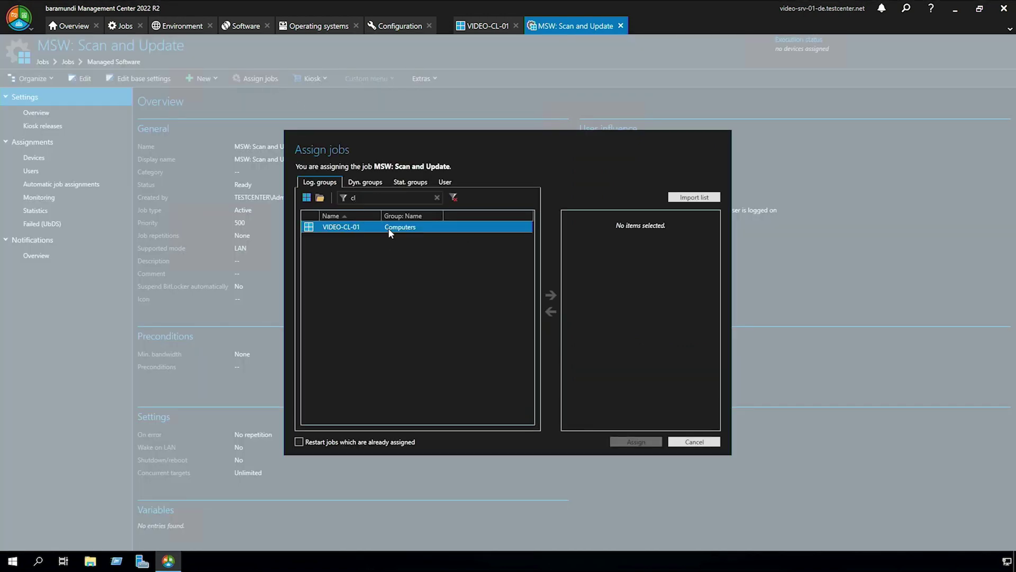
left_click(636, 441)
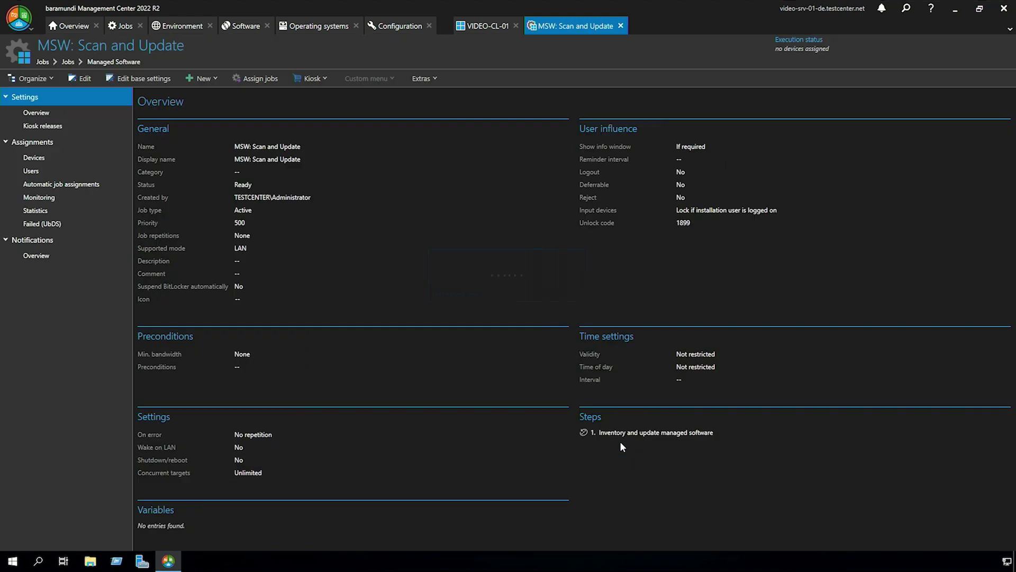
left_click(491, 27)
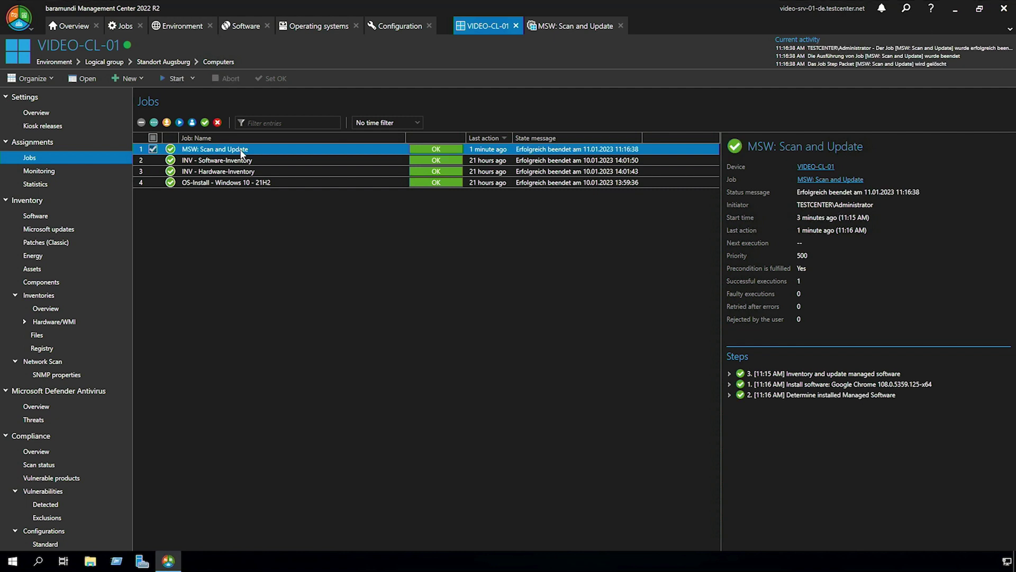
Set the release level of Chrome 107.0.5304.107-x64 back to Not released.
left_click(236, 29)
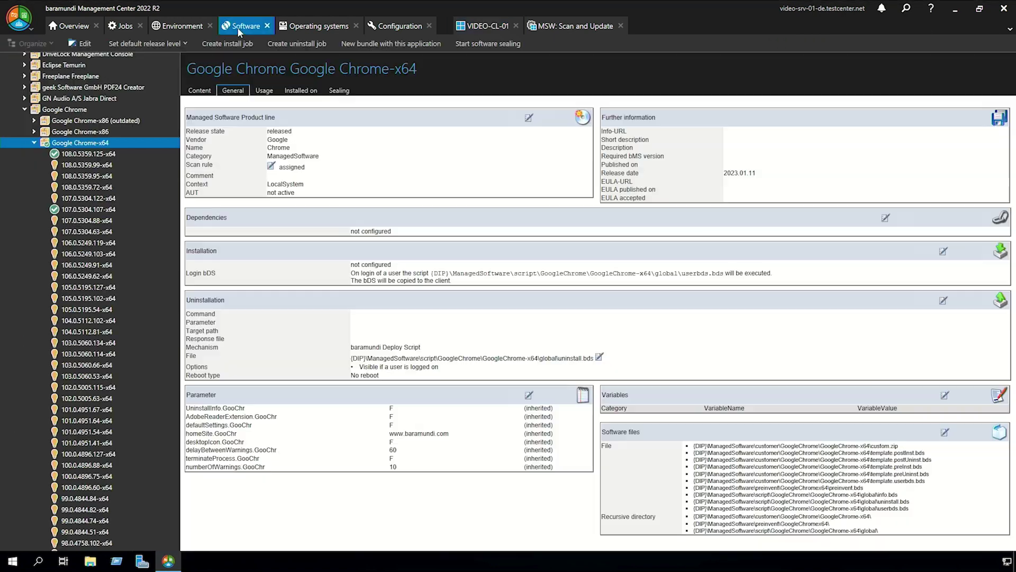
left_click(103, 211)
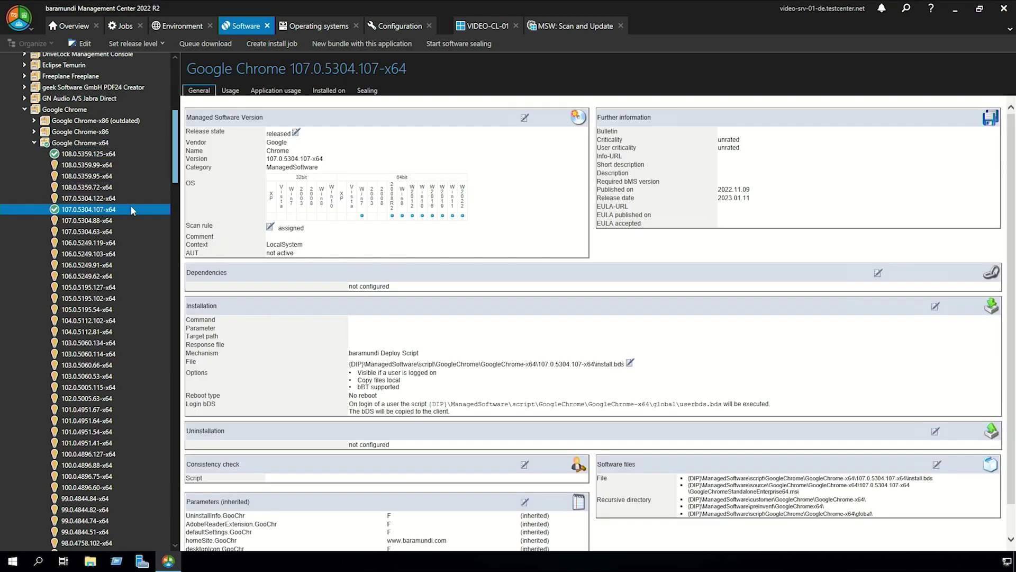
right_click(132, 208)
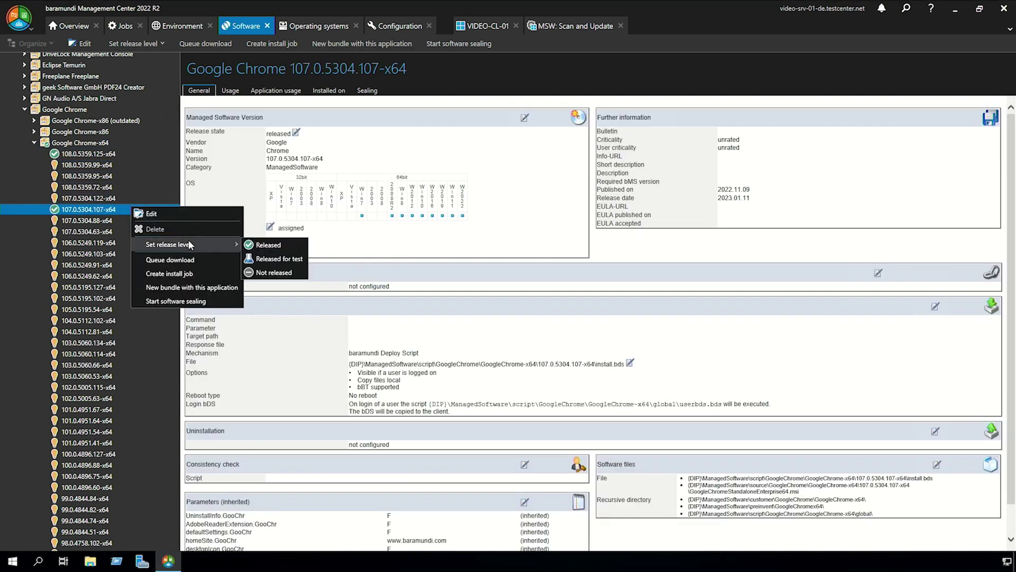
left_click(309, 275)
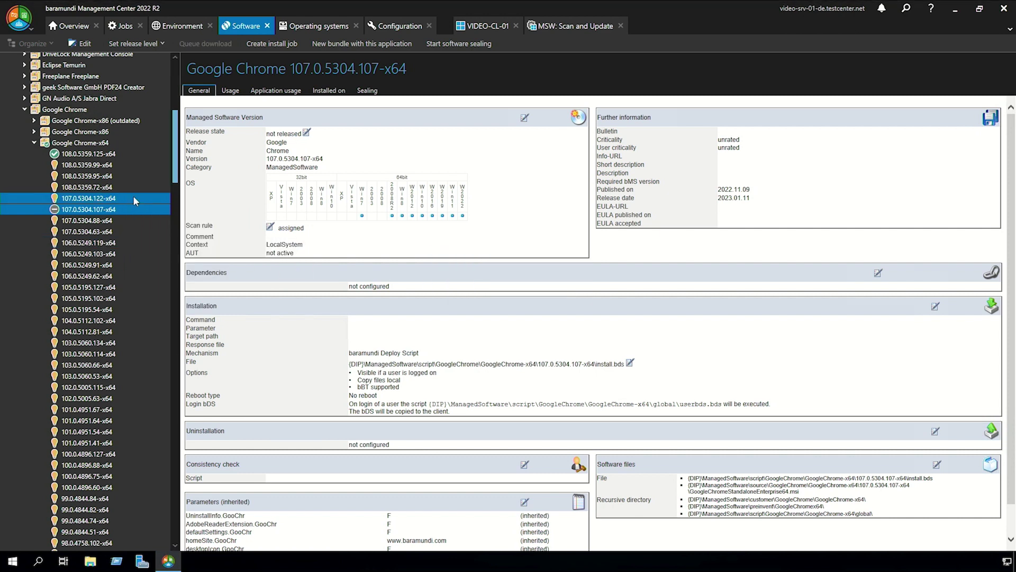
scroll(133, 195, "down", 10)
scroll(134, 196, "down", 20)
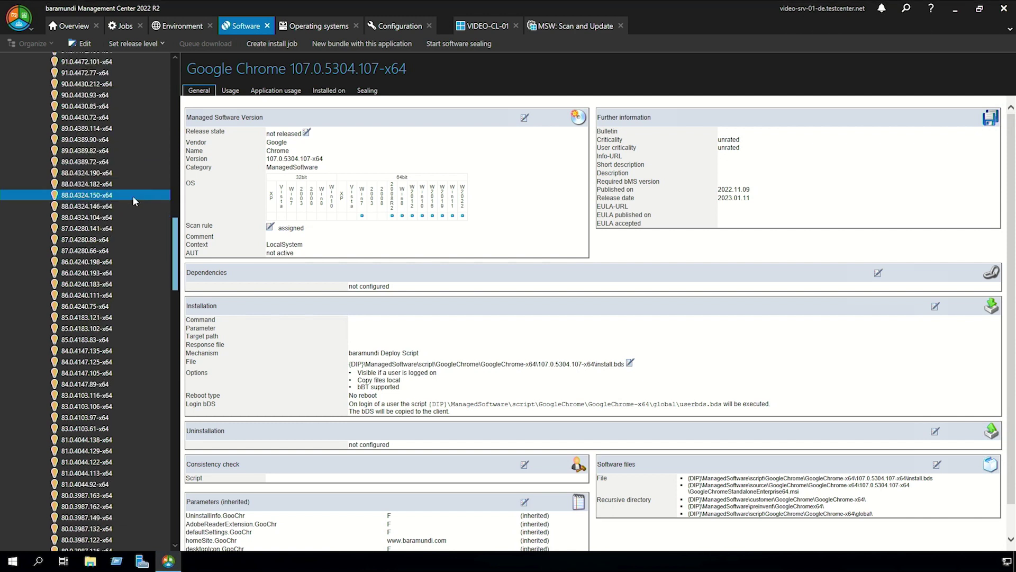
Simulate and then run the DIP cleanup, removing 1 file (91.69 MB), then view Pending downloads.
left_click(36, 434)
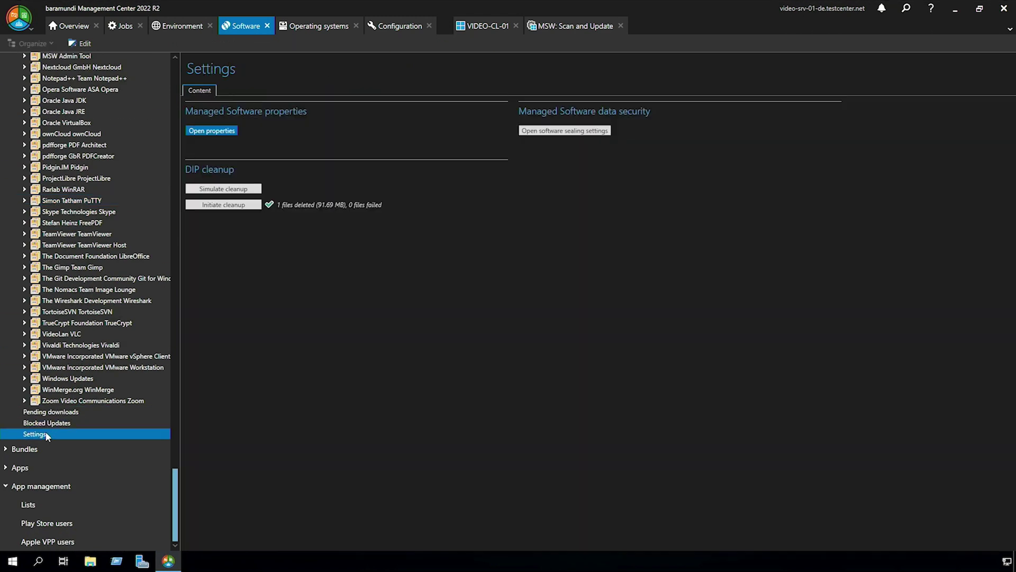
left_click(236, 188)
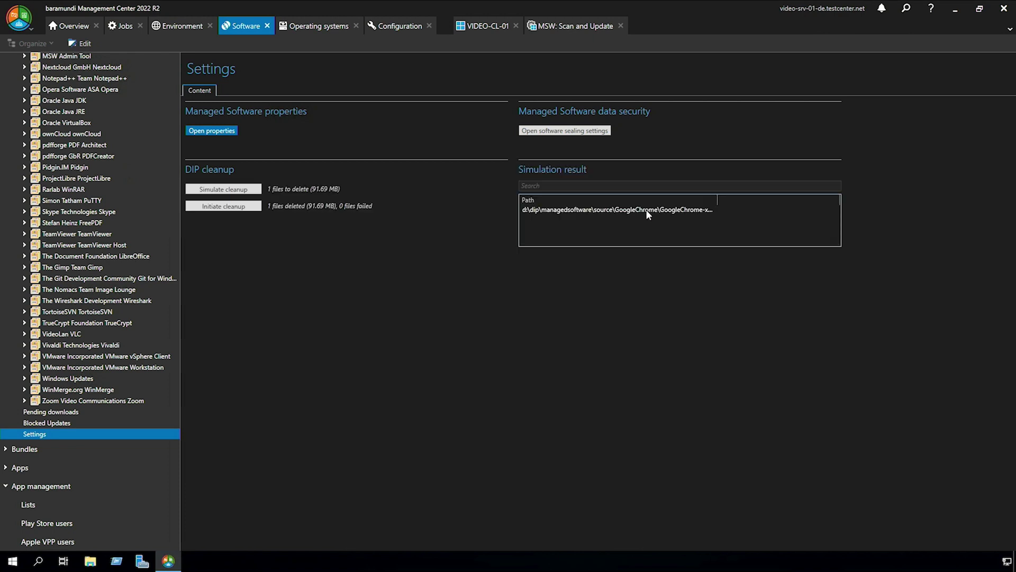
left_click(244, 207)
left_click(515, 301)
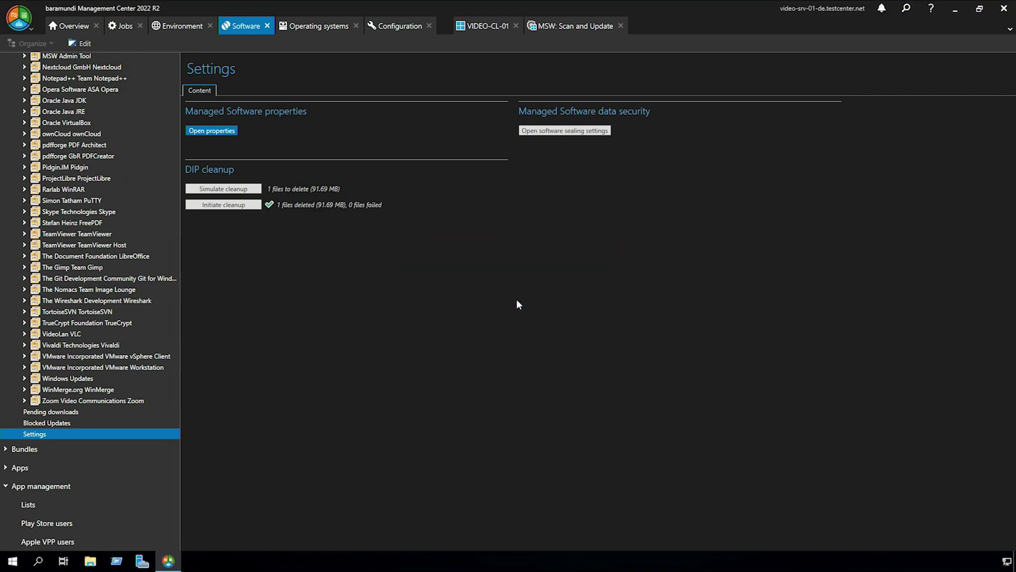
left_click(37, 416)
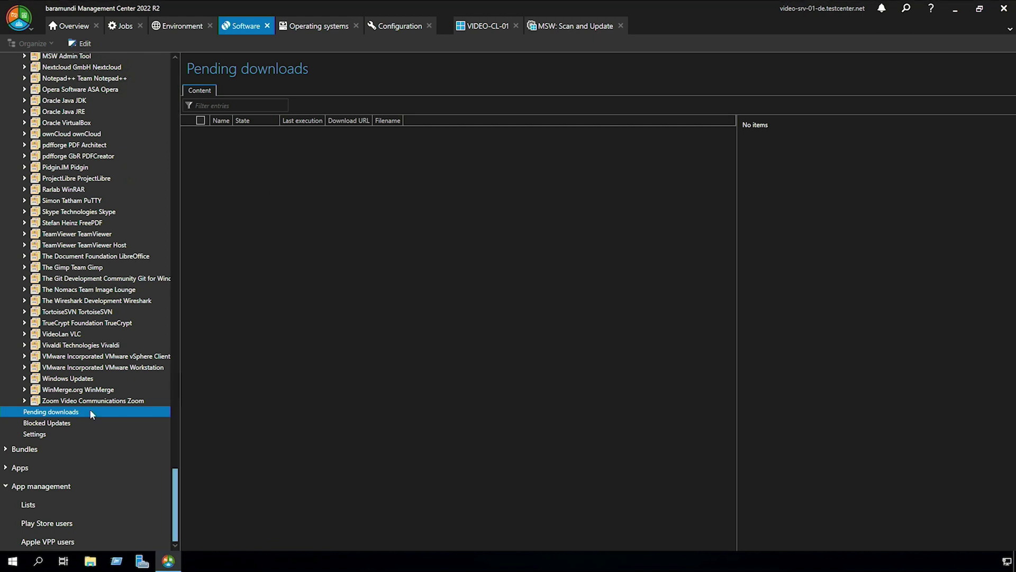
Block Zoom Video Communications Zoom updates on client VIDEO-CL-01 with reason 'compability problem'.
left_click(76, 402)
right_click(75, 403)
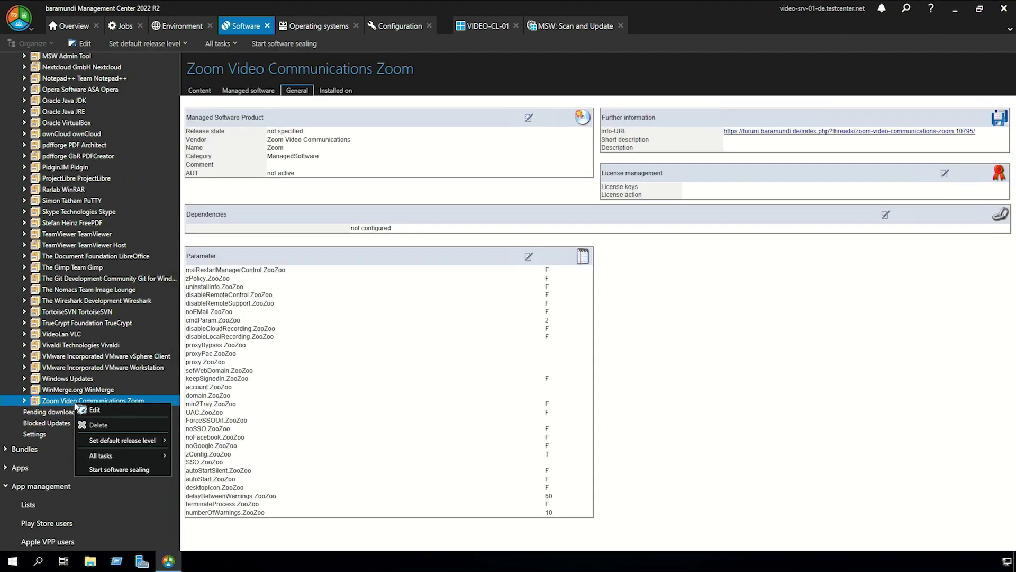
mouse_move(112, 453)
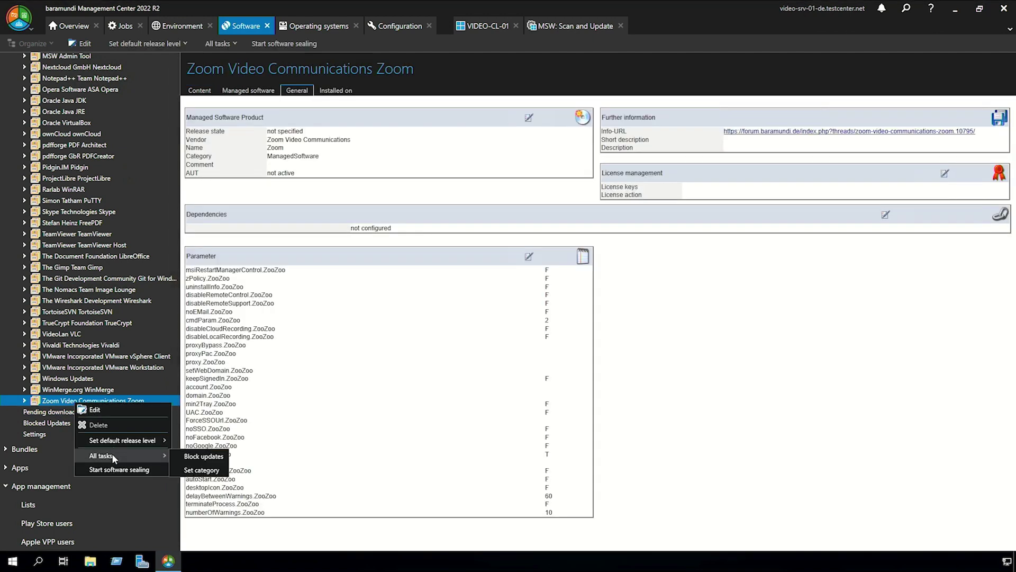
left_click(216, 461)
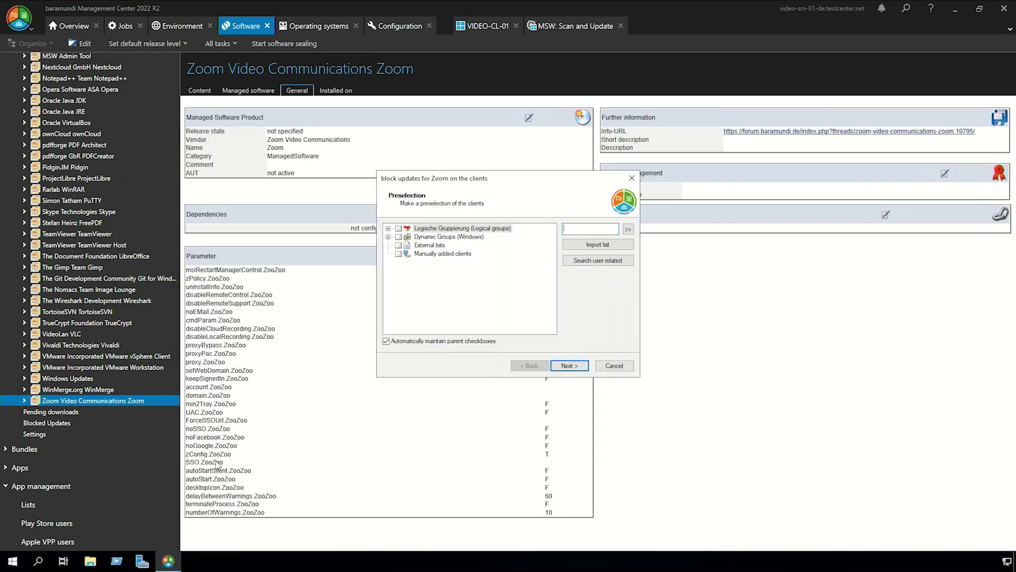
type("cl")
left_click(628, 230)
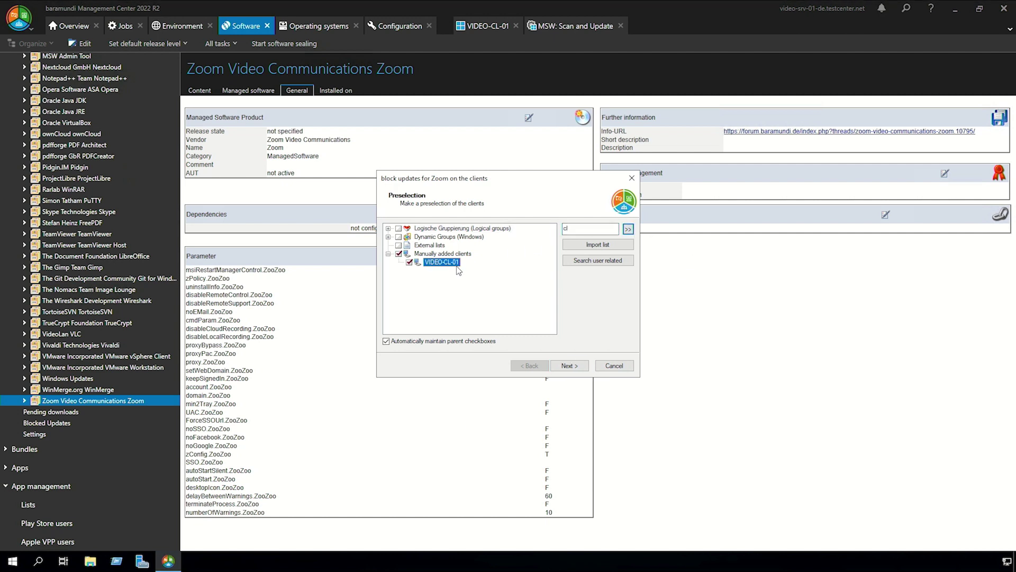
left_click(563, 364)
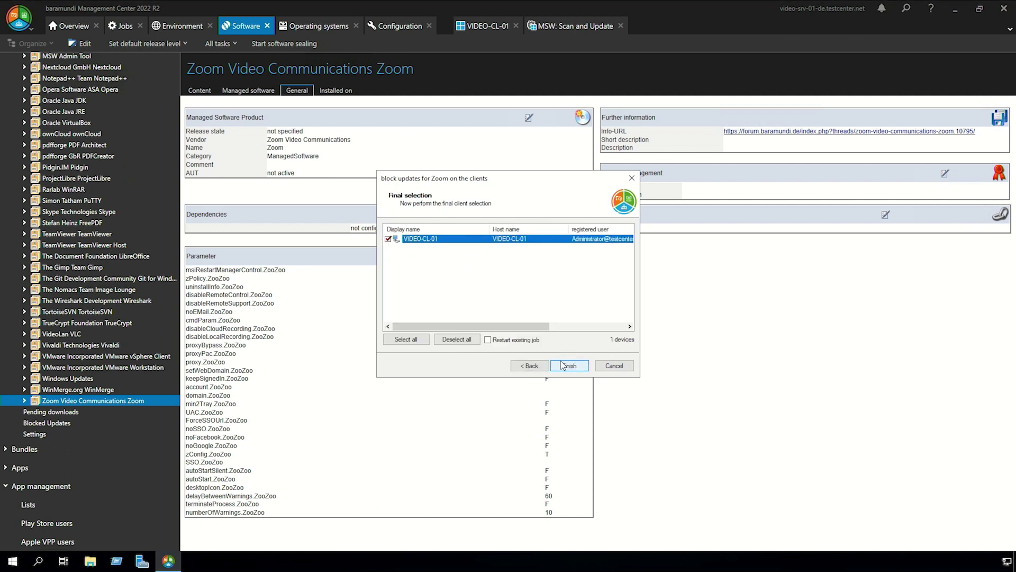
left_click(563, 365)
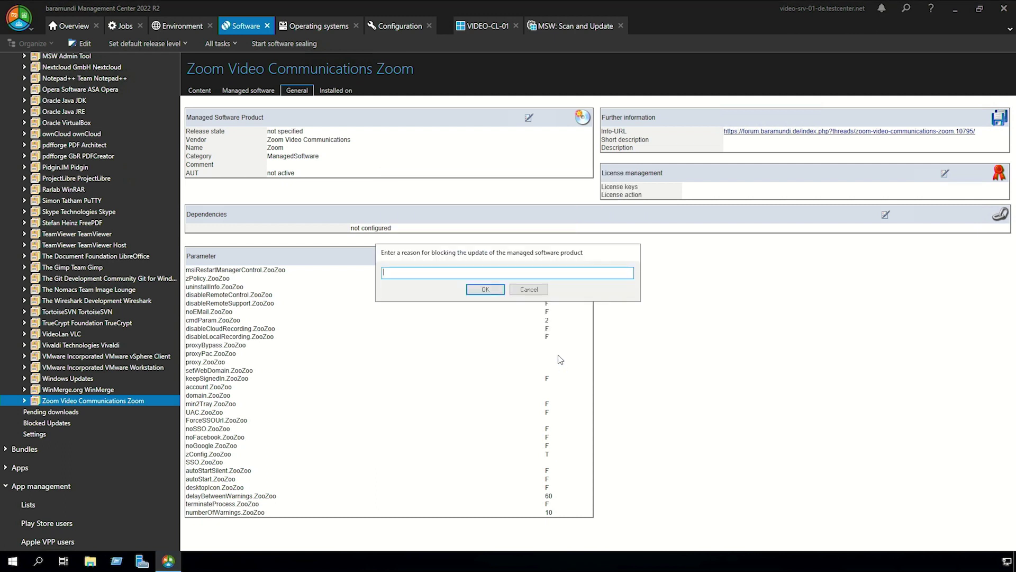
type("compability problem")
key("Return")
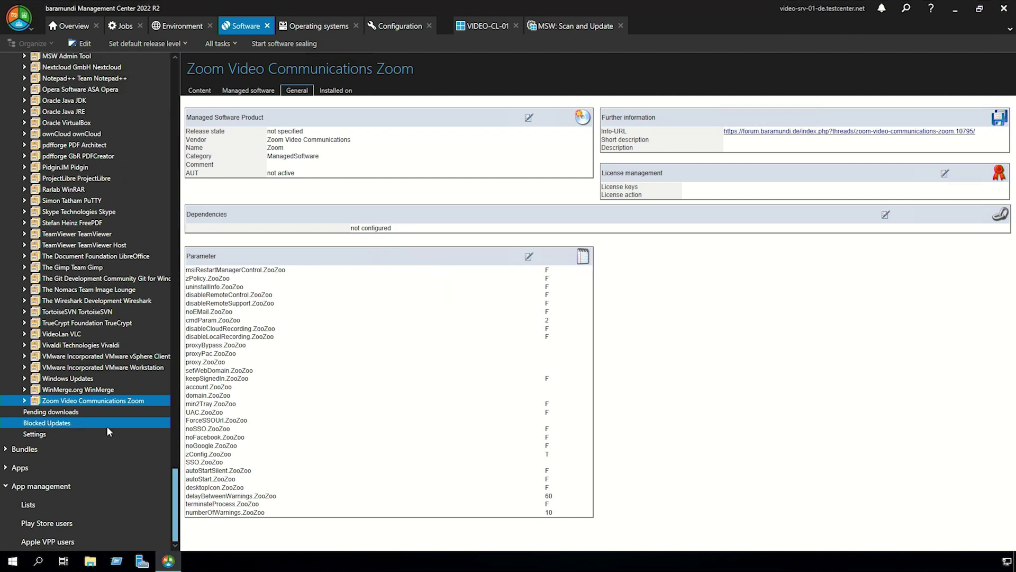
Open Blocked Updates to see the Zoom entry for VIDEO-CL-01 with comment 'compability problem'.
left_click(76, 423)
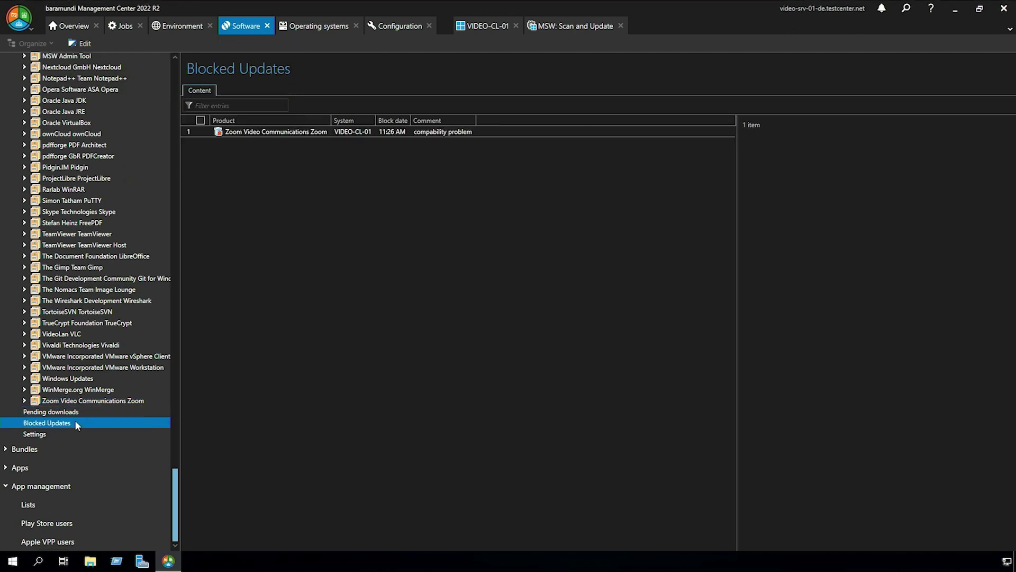